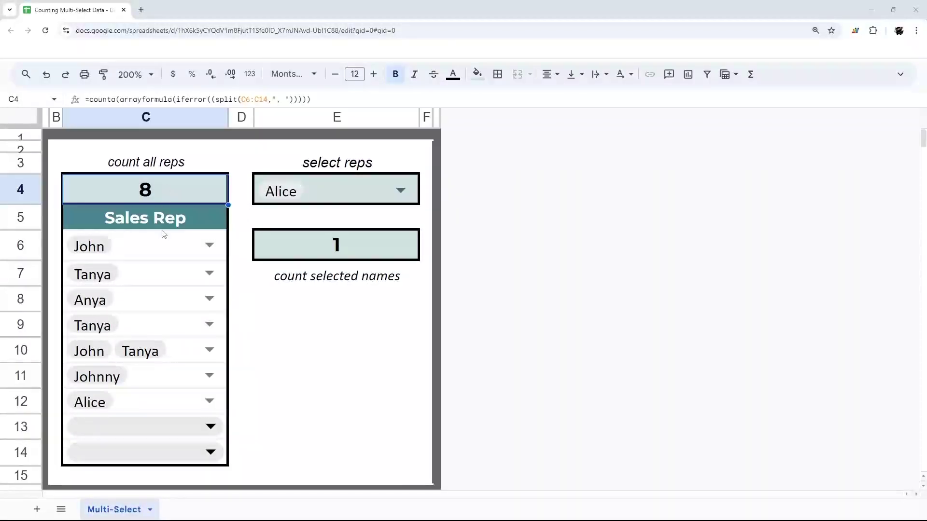
# Tick Tanya alongside Johnny in C11's rep dropdown, taking C4's total rep count from 8 to 9.
pyautogui.moveTo(158, 254); pyautogui.dragTo(178, 454)
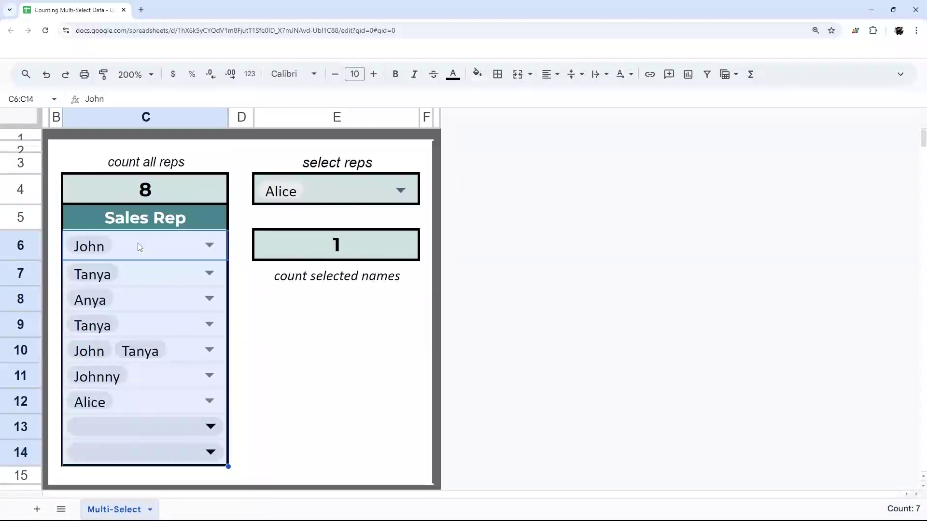
pyautogui.moveTo(151, 250); pyautogui.dragTo(163, 401)
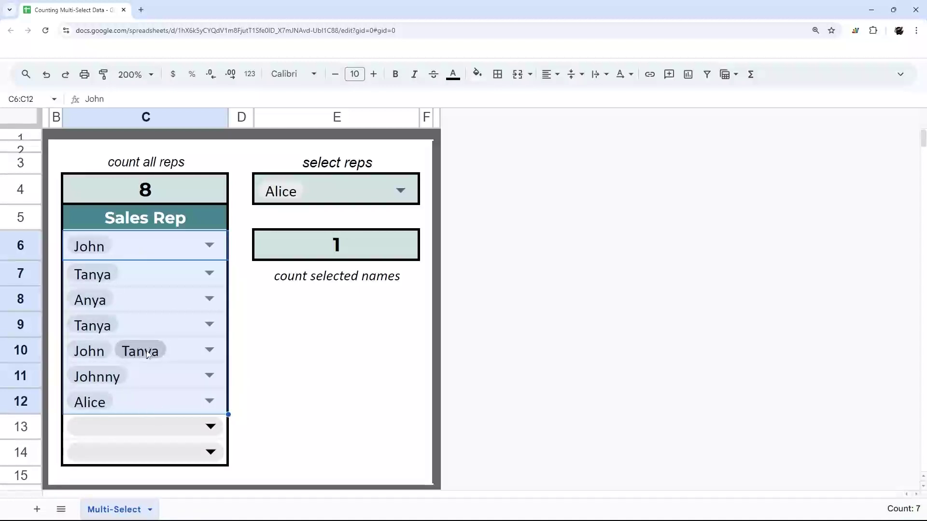
pyautogui.click(209, 376)
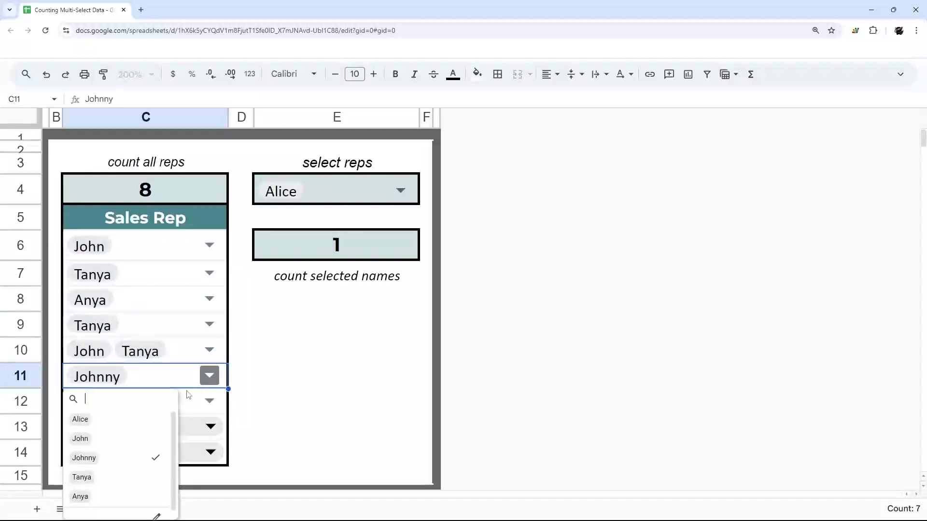
pyautogui.click(109, 478)
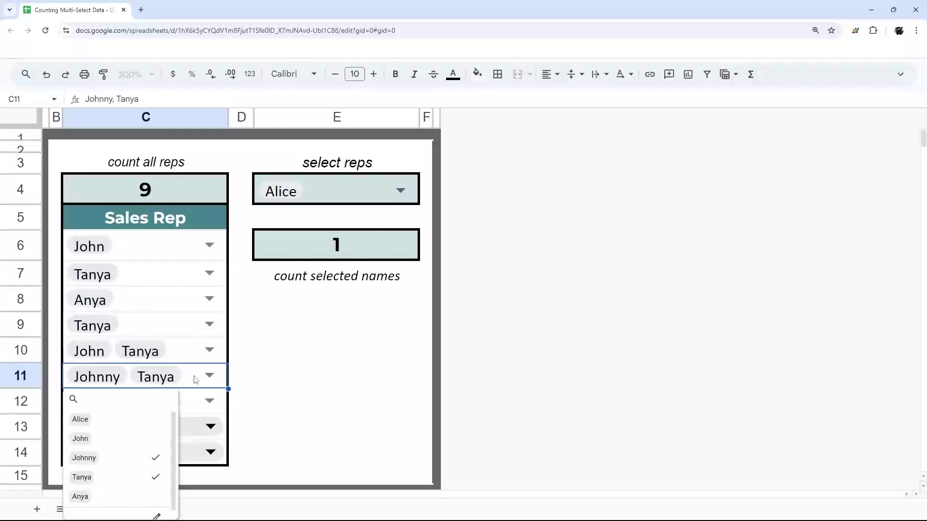
pyautogui.press('Escape')
pyautogui.click(158, 182)
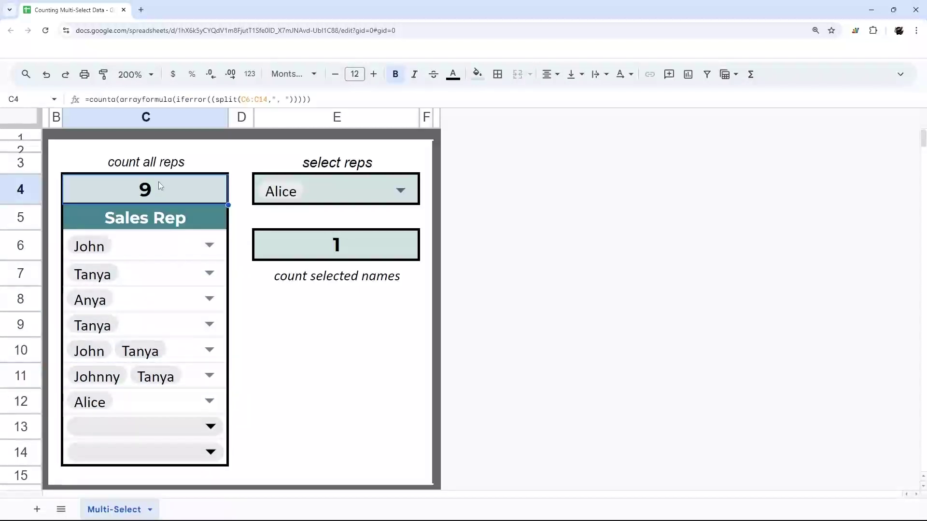
# Review C4's COUNTA formula, E4's rep choices and E6's formula, then reopen C4's formula for editing.
pyautogui.doubleClick(159, 188)
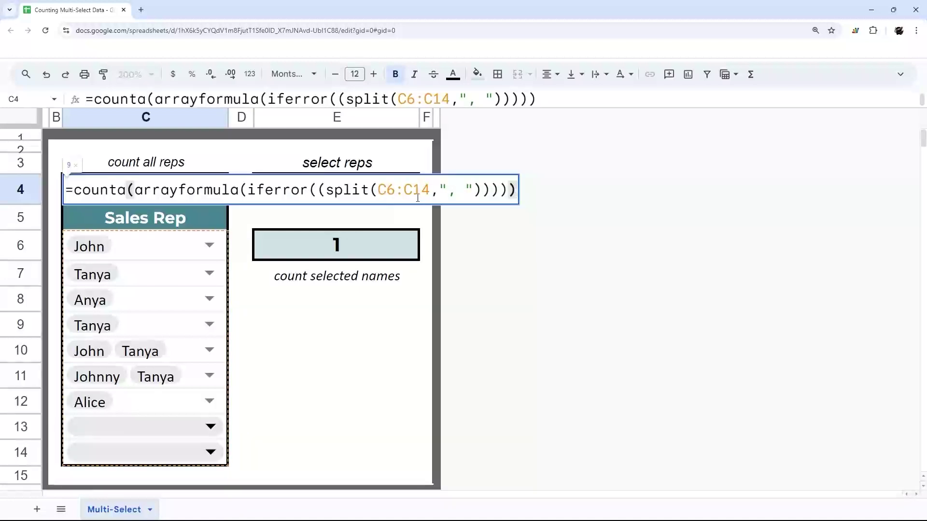
pyautogui.press('Escape')
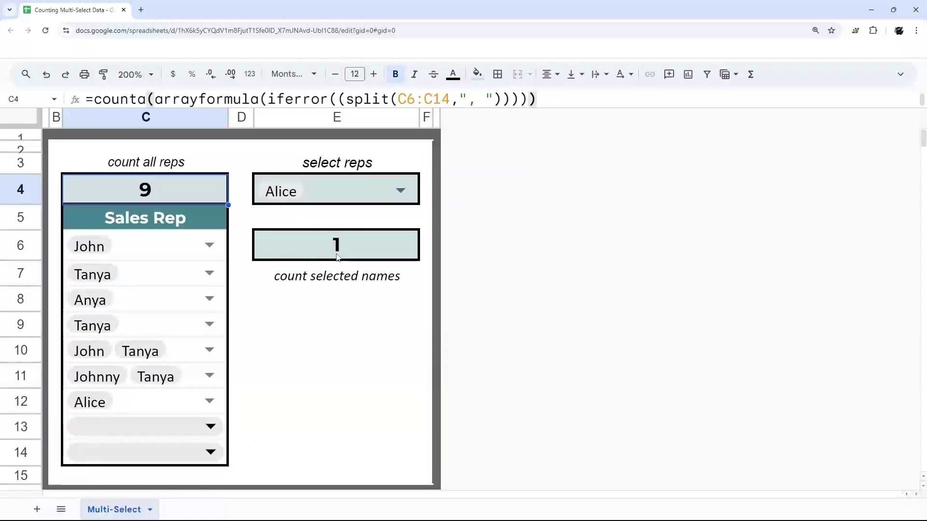
pyautogui.click(337, 256)
pyautogui.click(400, 191)
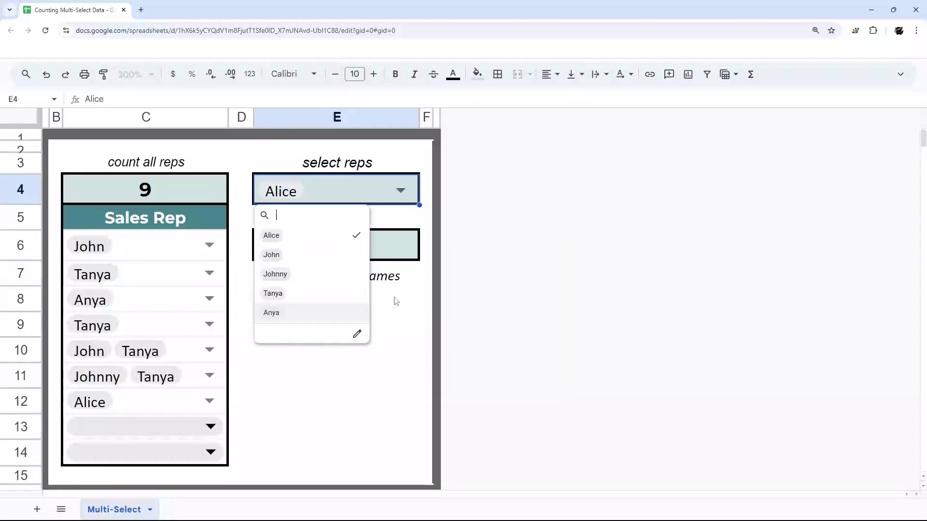
pyautogui.click(408, 360)
pyautogui.click(312, 190)
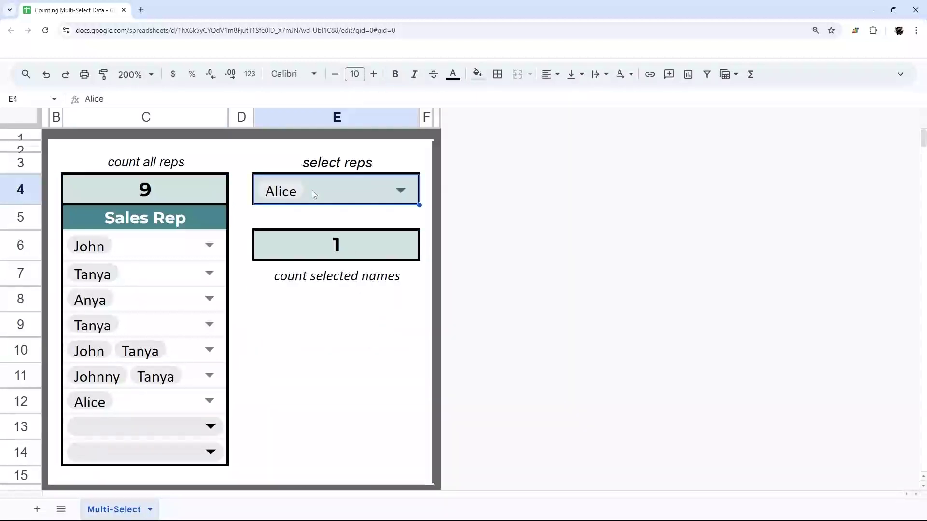
pyautogui.click(353, 250)
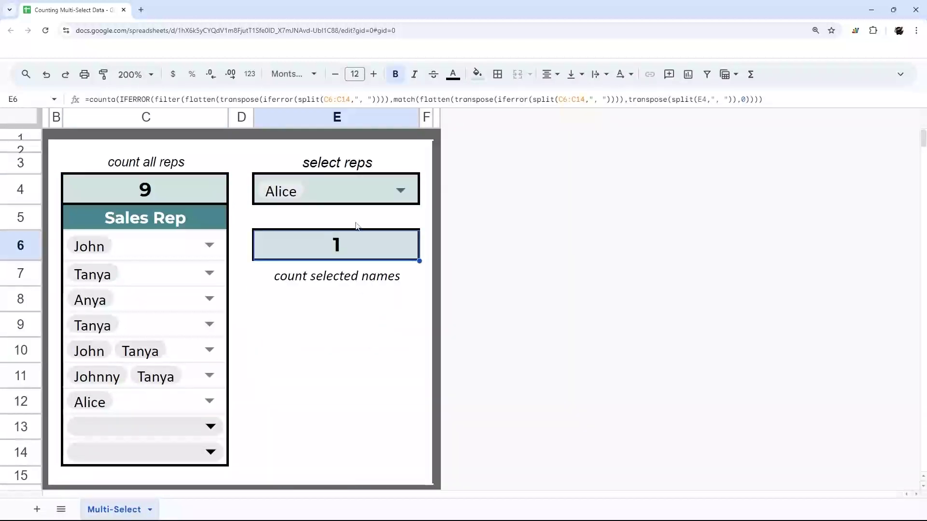
pyautogui.doubleClick(172, 188)
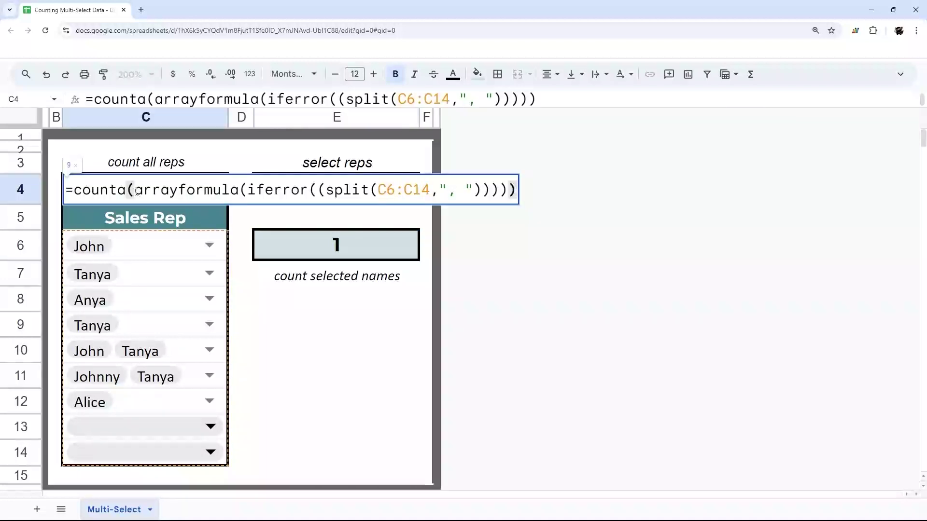
pyautogui.moveTo(135, 191); pyautogui.dragTo(510, 193)
pyautogui.hotkey('ctrl', 'c')
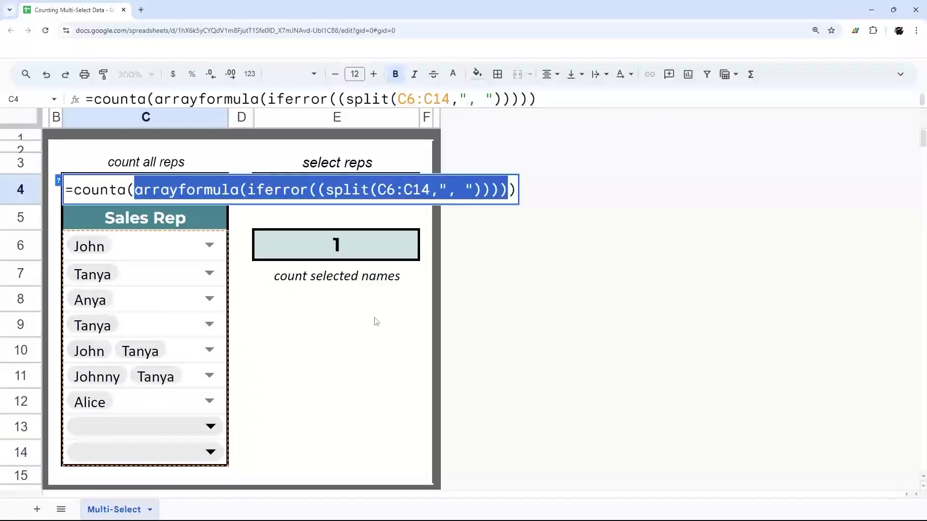
pyautogui.press('Escape')
pyautogui.doubleClick(288, 322)
pyautogui.write('=')
pyautogui.hotkey('ctrl', 'v')
pyautogui.press('Return')
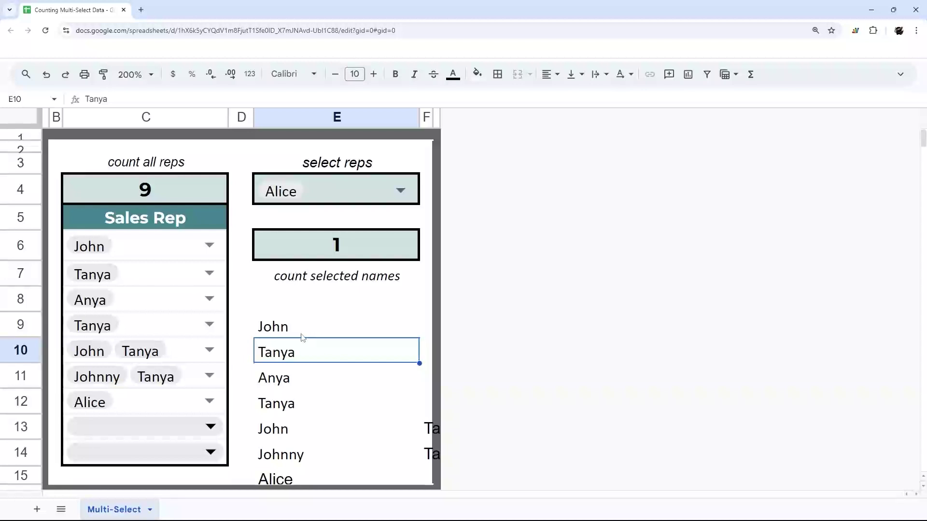
pyautogui.click(322, 337)
pyautogui.scroll(-2, 348, 358)
pyautogui.moveTo(427, 332); pyautogui.dragTo(432, 363)
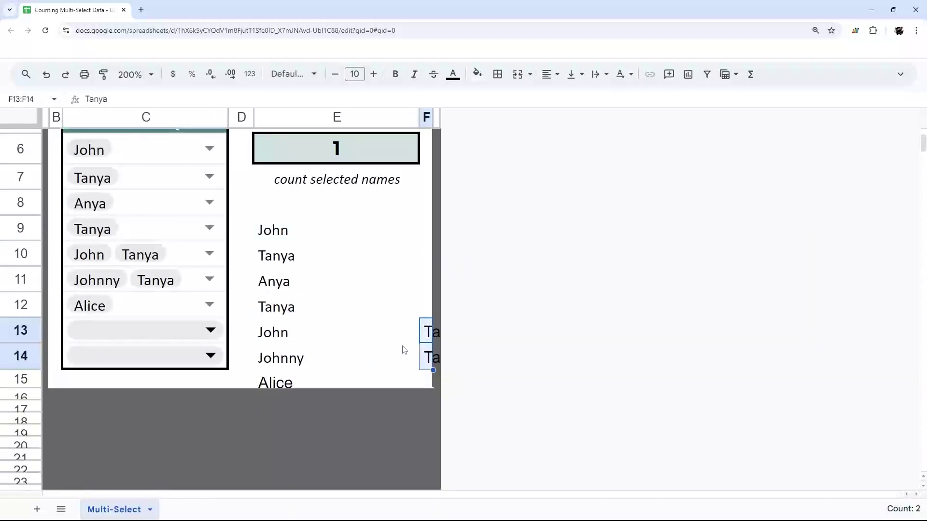
pyautogui.scroll(2, 309, 293)
pyautogui.click(282, 328)
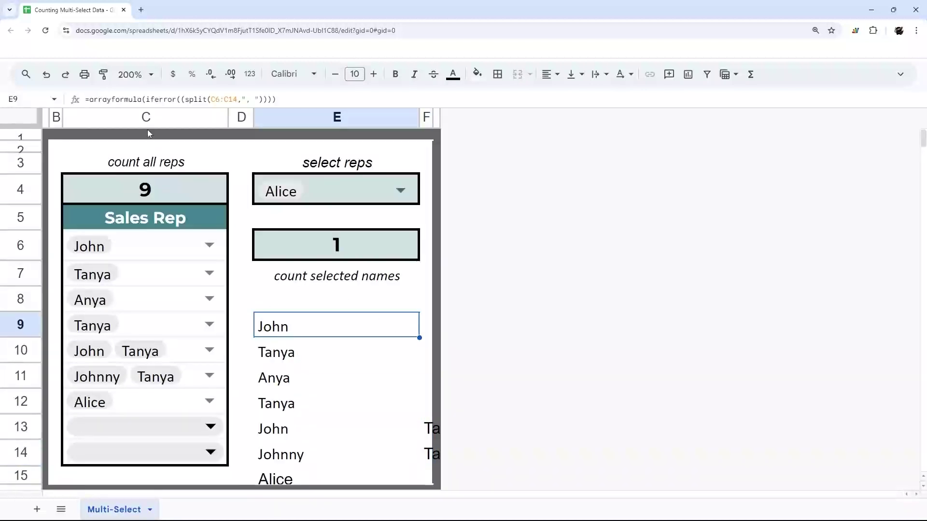
pyautogui.press('F2')
pyautogui.press('Home')
pyautogui.press('Right')
pyautogui.write('flatten(')
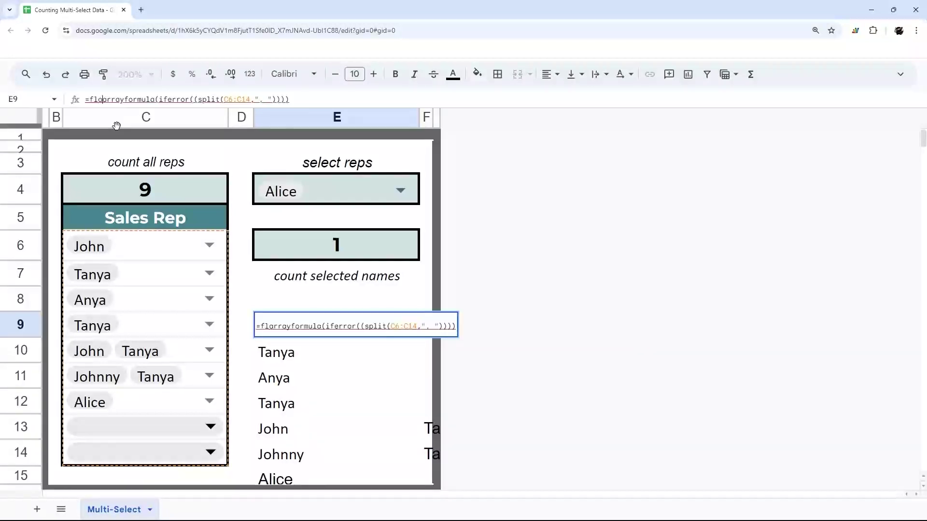
pyautogui.press('End')
pyautogui.write(')')
pyautogui.press('Return')
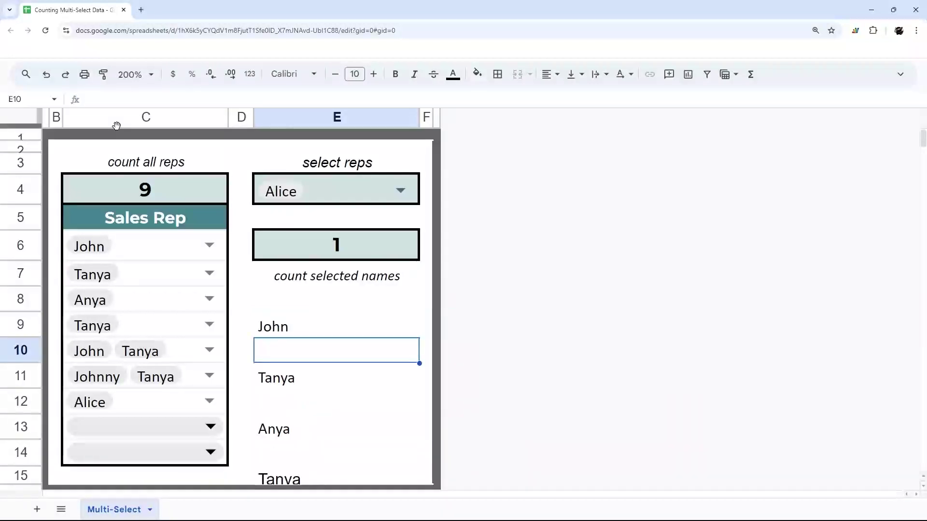
pyautogui.scroll(-3, 271, 303)
pyautogui.scroll(3, 273, 300)
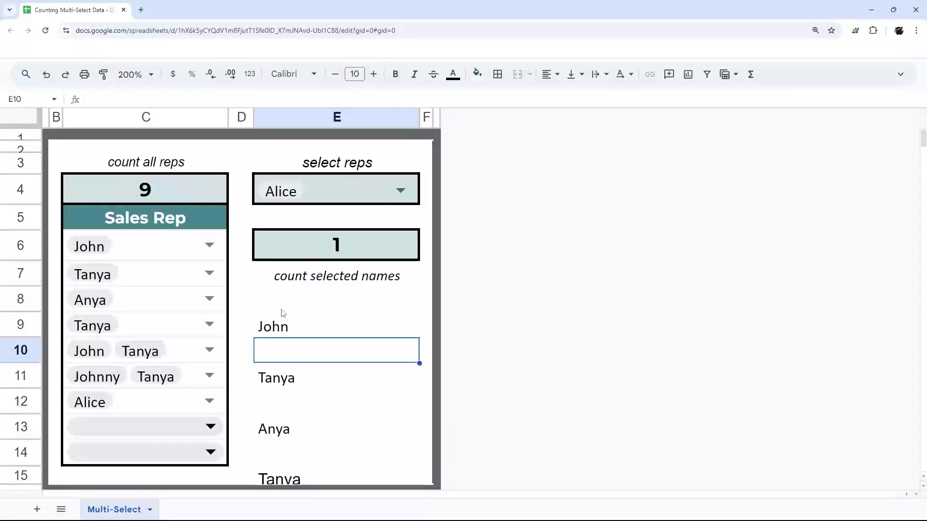
pyautogui.hotkey('ctrl', 'z')
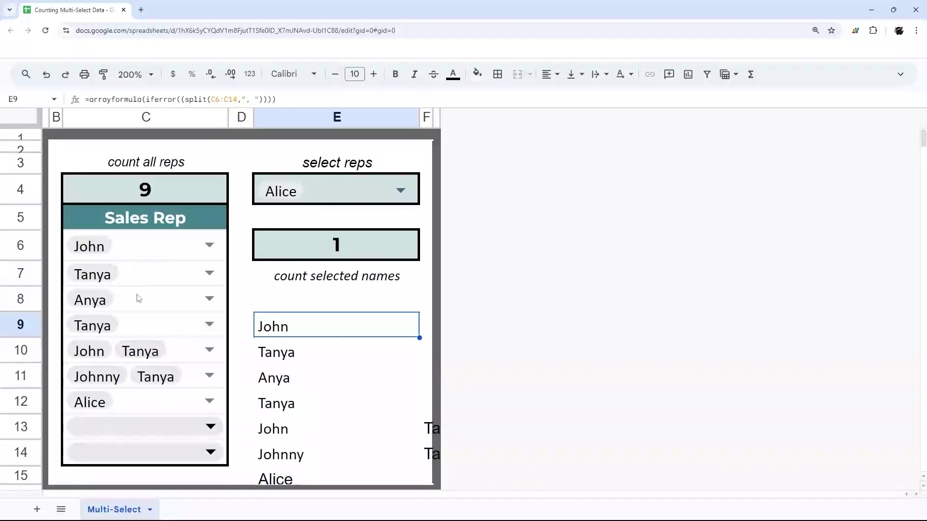
pyautogui.moveTo(293, 433)
pyautogui.mouseDown()
pyautogui.moveTo(452, 434)
pyautogui.moveTo(433, 455)
pyautogui.mouseUp()
pyautogui.click(297, 458)
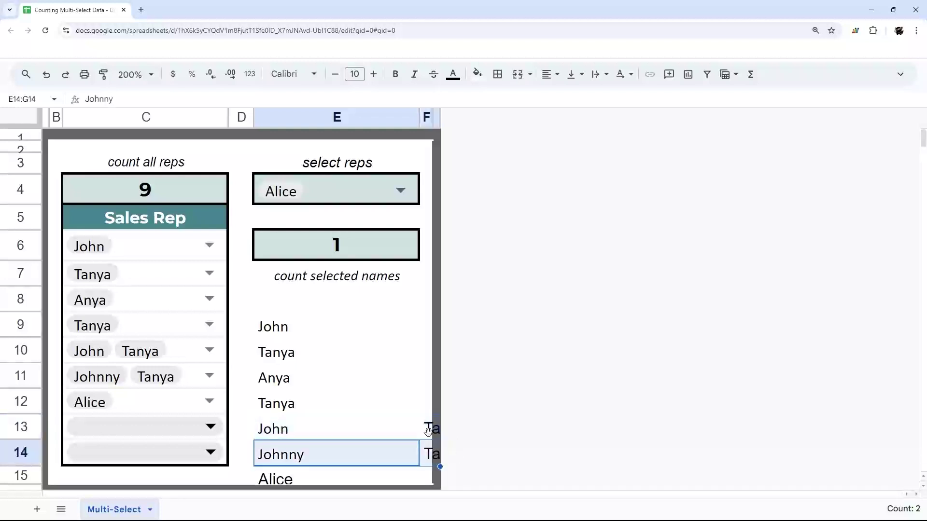
pyautogui.click(280, 331)
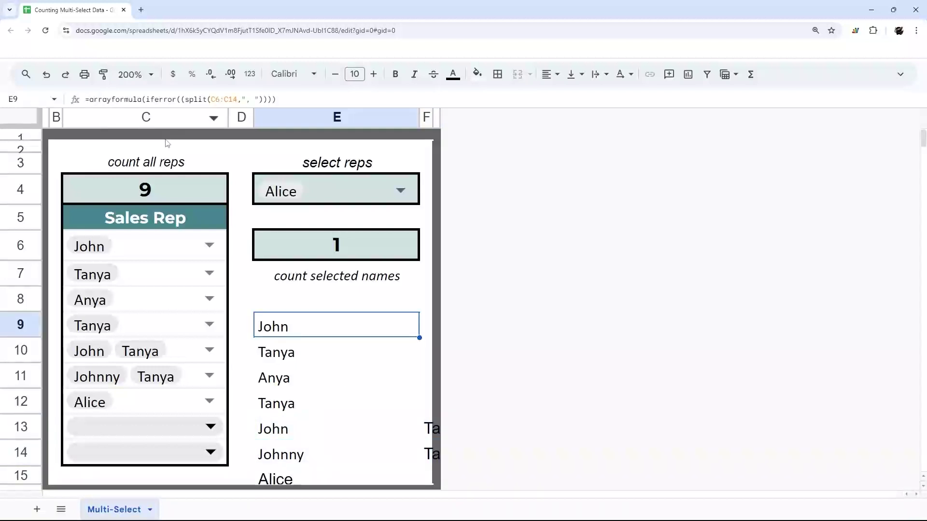
pyautogui.press('Delete')
pyautogui.click(153, 195)
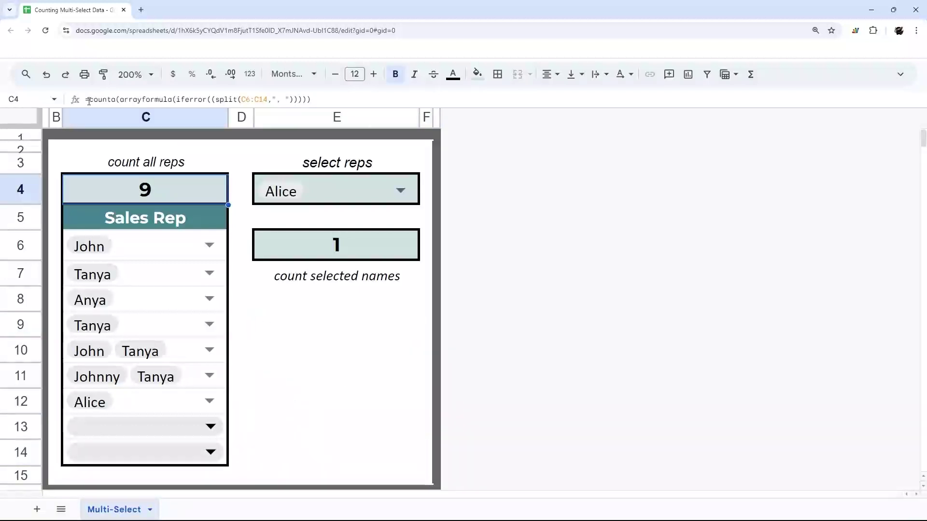
# Briefly restore and review the split formula in E9, then delete it from E9.
pyautogui.moveTo(115, 99); pyautogui.dragTo(85, 99)
pyautogui.click(313, 325)
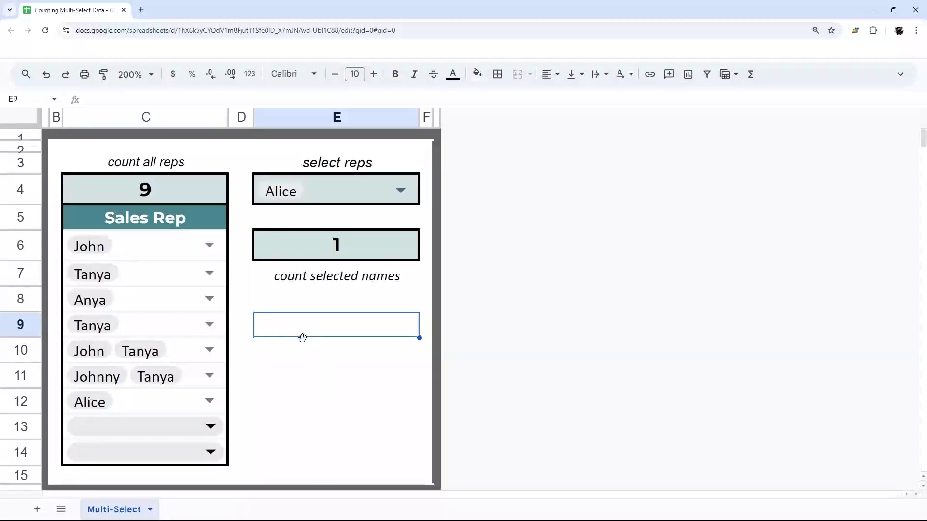
pyautogui.hotkey('ctrl', 'z')
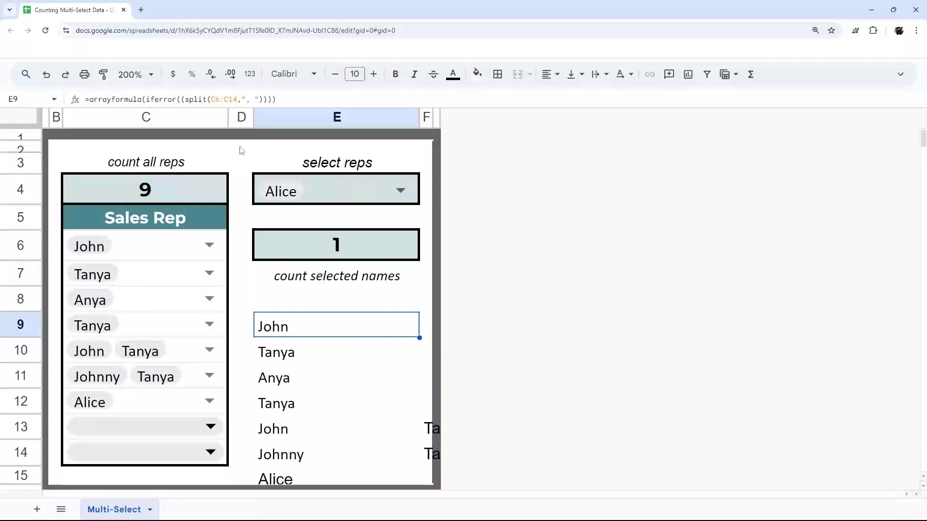
pyautogui.moveTo(146, 99); pyautogui.dragTo(177, 99)
pyautogui.scroll(-2, 252, 395)
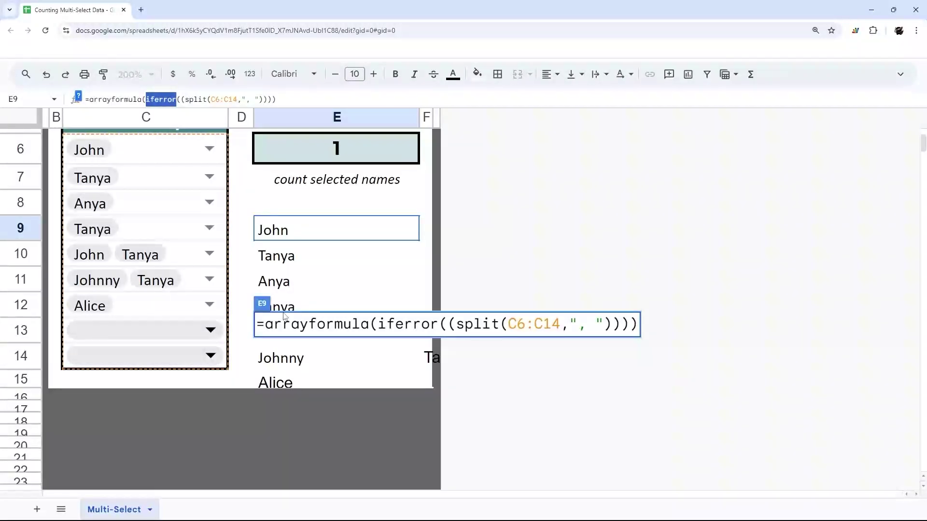
pyautogui.press('Escape')
pyautogui.press('Delete')
pyautogui.scroll(3, 135, 233)
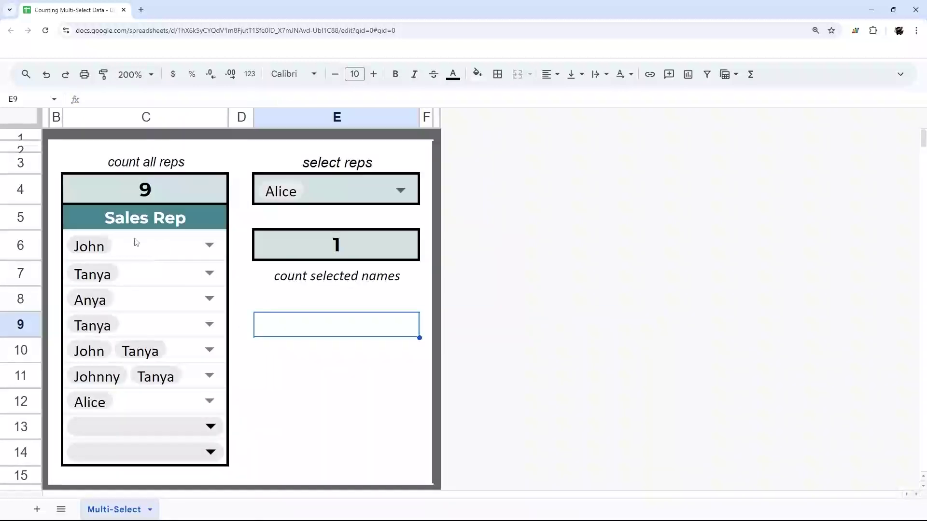
# Try removing the iferror( wrapper from C4's formula, then cancel so the count stays 9.
pyautogui.click(145, 189)
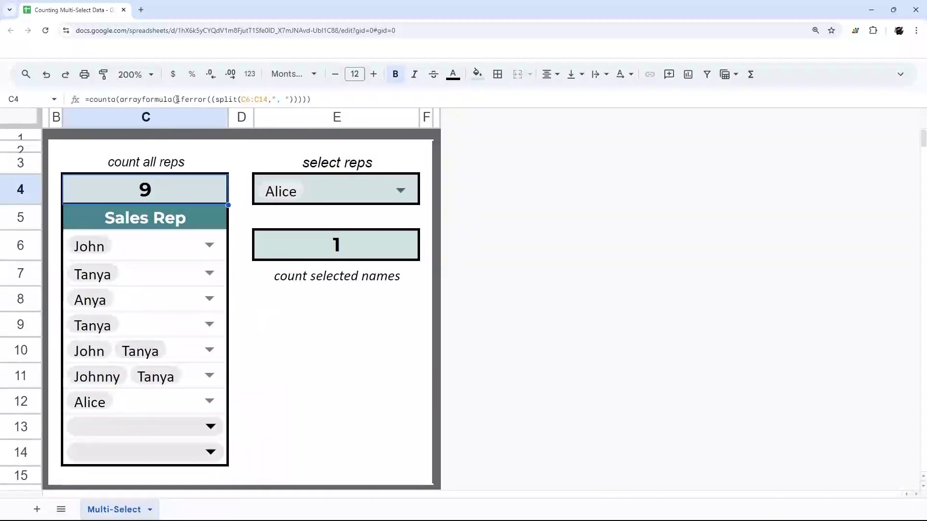
pyautogui.moveTo(177, 100); pyautogui.dragTo(213, 99)
pyautogui.press('BackSpace')
pyautogui.press('End')
pyautogui.press('BackSpace')
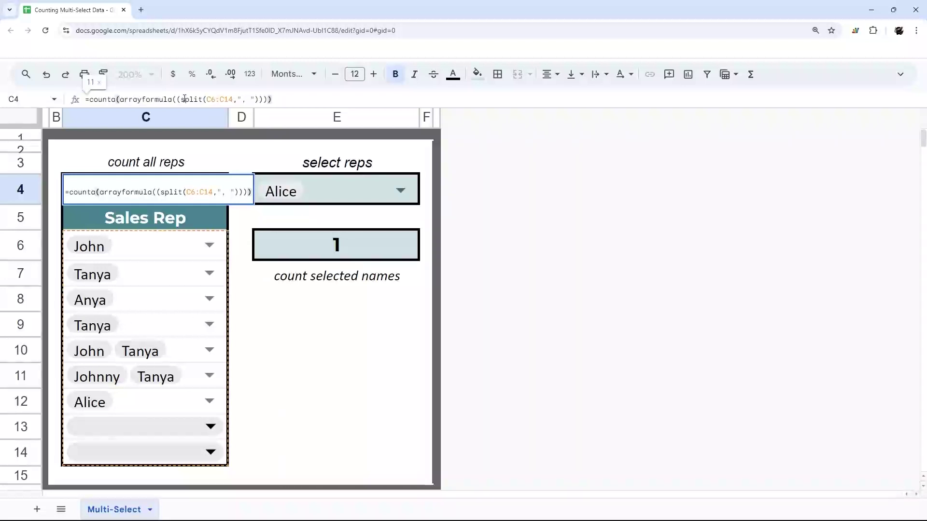
pyautogui.press('Escape')
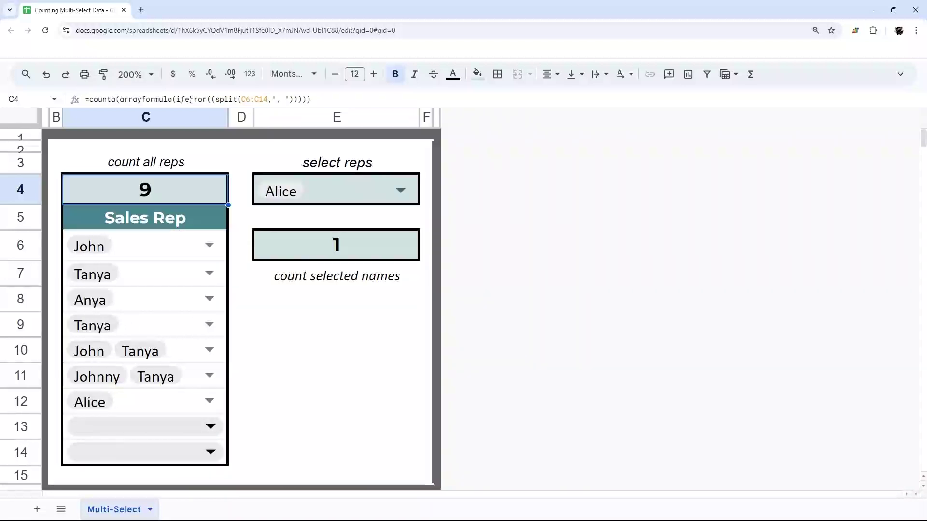
pyautogui.moveTo(216, 101); pyautogui.dragTo(293, 100)
pyautogui.hotkey('ctrl', 'c')
pyautogui.press('Escape')
pyautogui.click(282, 320)
pyautogui.write('=')
pyautogui.hotkey('ctrl', 'v')
pyautogui.press('Return')
pyautogui.press('Up')
pyautogui.click(89, 98)
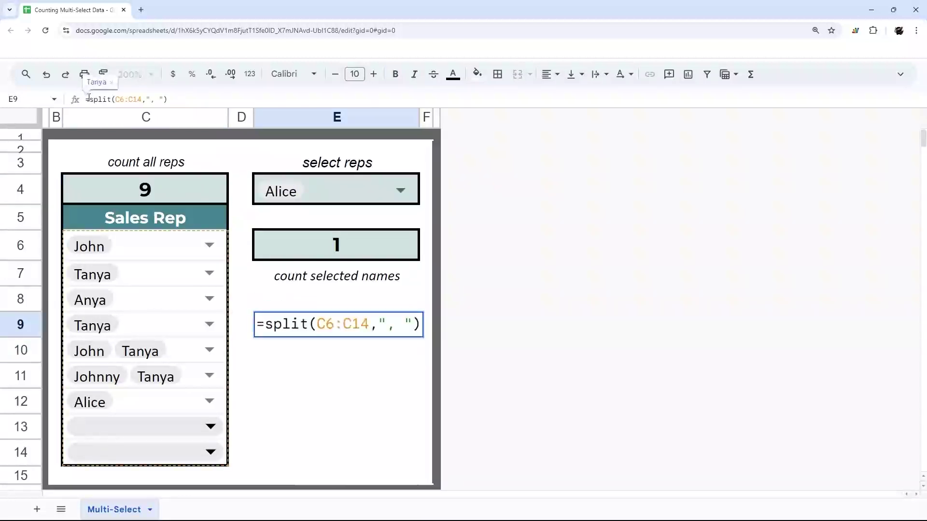
pyautogui.write('arrayformu')
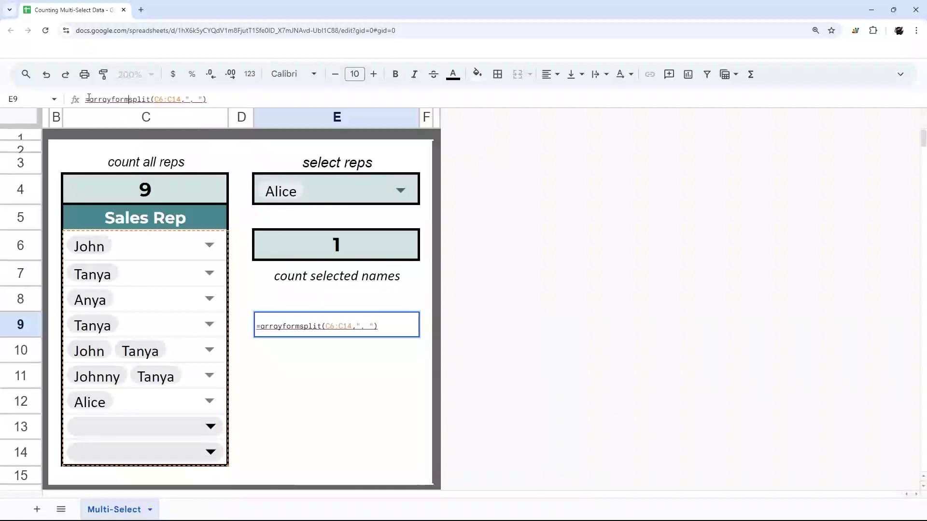
pyautogui.write('la(')
pyautogui.press('Return')
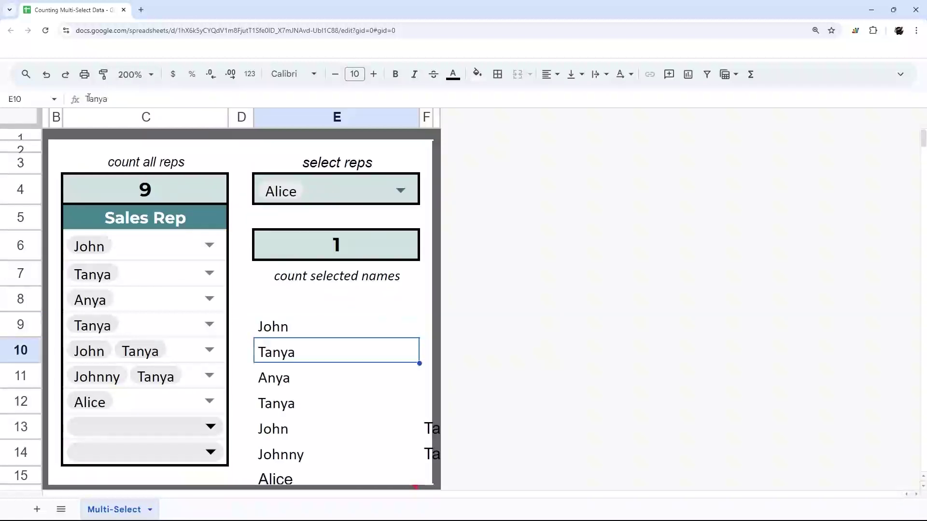
pyautogui.scroll(-5, 300, 346)
pyautogui.click(319, 206)
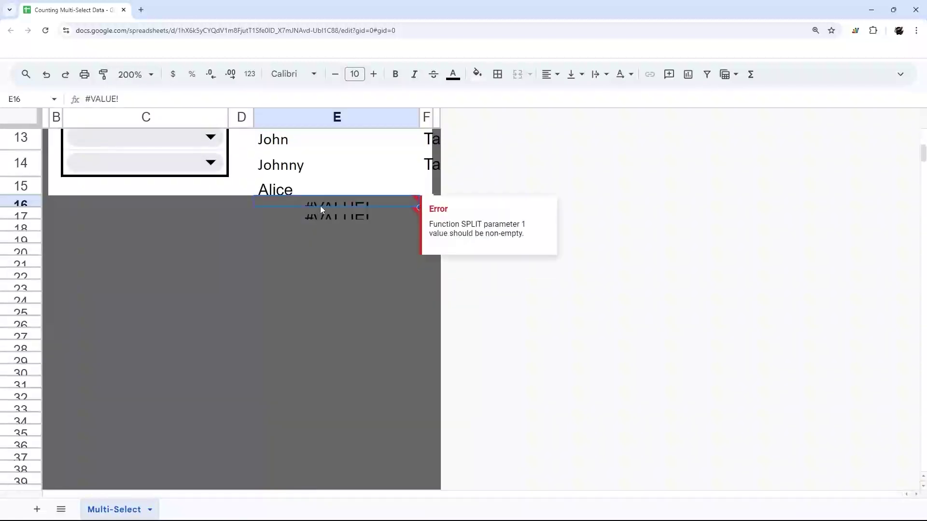
pyautogui.scroll(3, 319, 207)
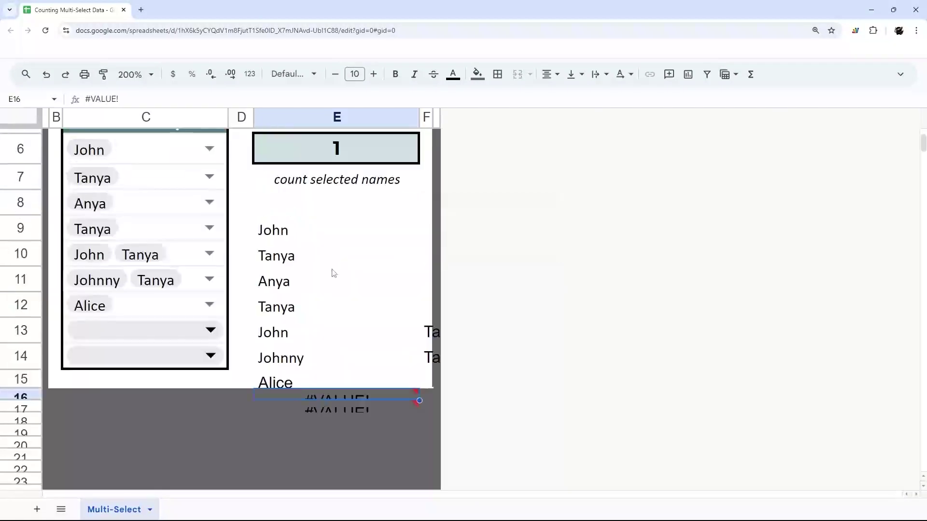
pyautogui.click(328, 410)
pyautogui.click(273, 232)
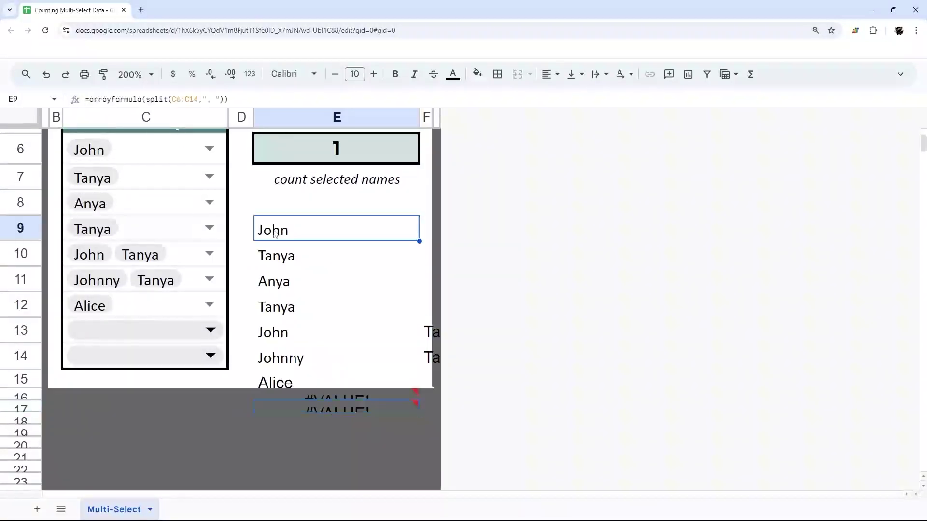
pyautogui.press('Delete')
pyautogui.scroll(3, 291, 262)
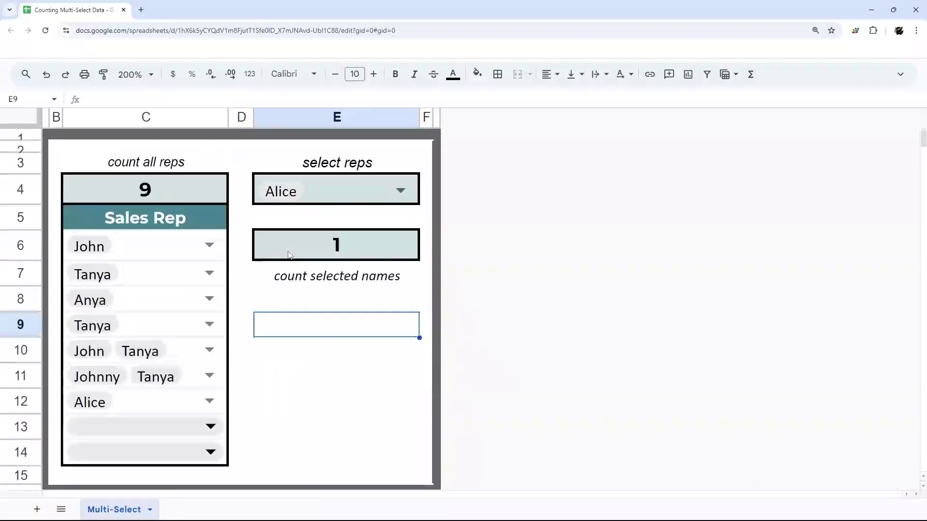
pyautogui.click(143, 193)
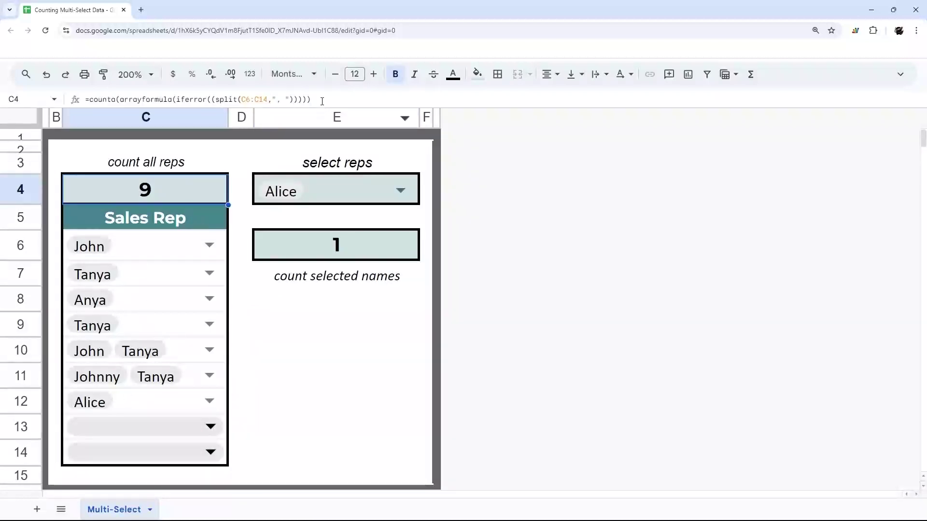
pyautogui.moveTo(311, 100); pyautogui.dragTo(78, 101)
pyautogui.press('Escape')
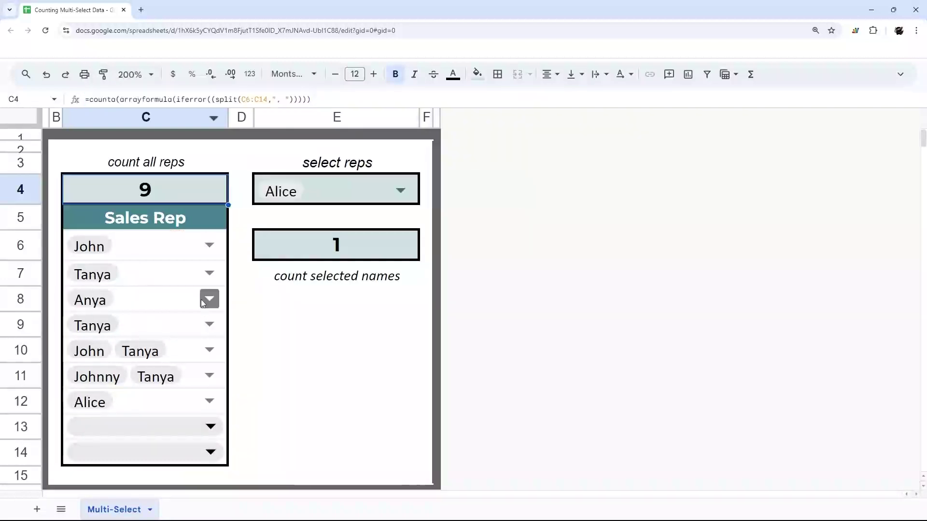
# Add John to C8, Alice to C13 and Alice to C6 through their rep dropdowns.
pyautogui.click(209, 299)
pyautogui.click(117, 367)
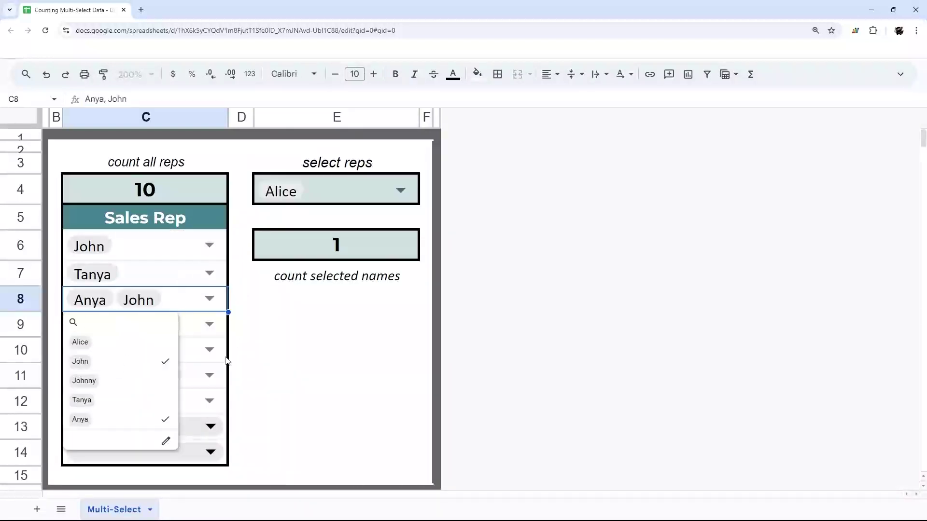
pyautogui.click(179, 423)
pyautogui.click(96, 384)
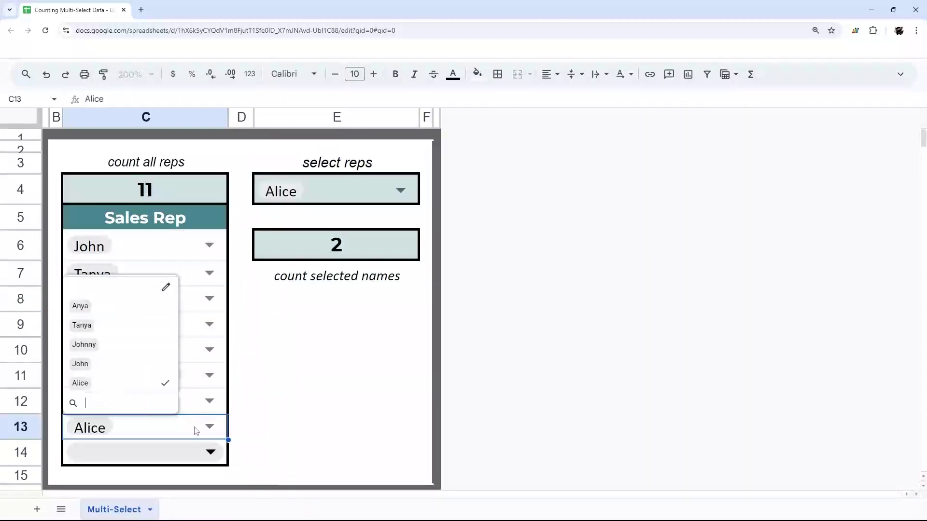
pyautogui.click(210, 245)
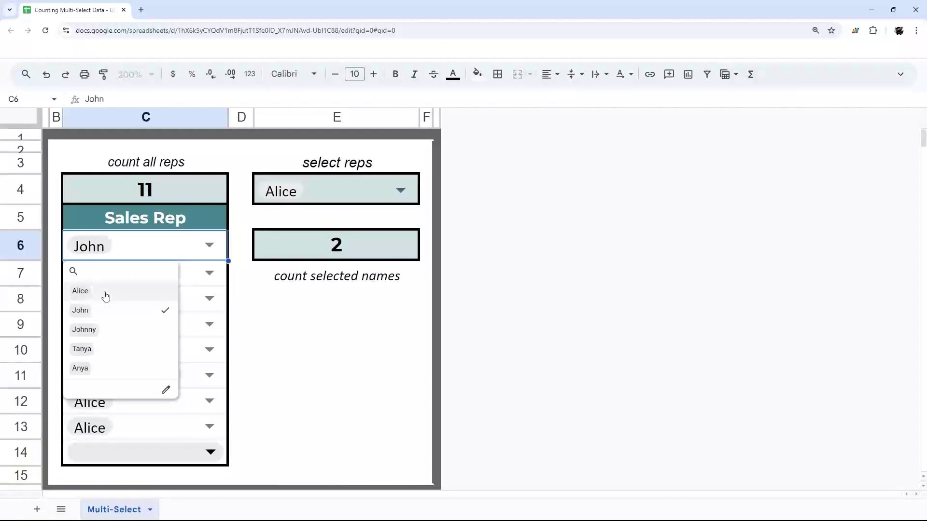
pyautogui.click(106, 292)
pyautogui.click(327, 348)
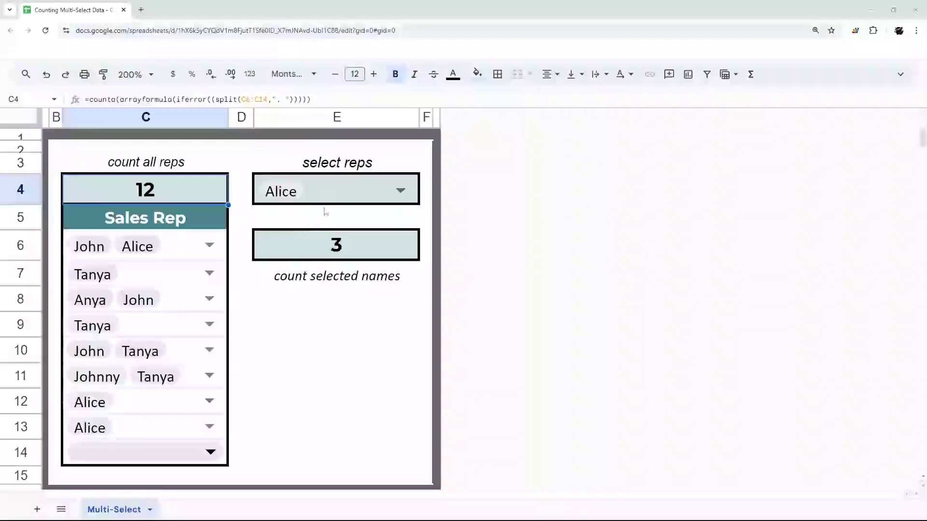
# Check the E4 rep choices without changes and select the Sales Rep entries C6:C14.
pyautogui.click(402, 192)
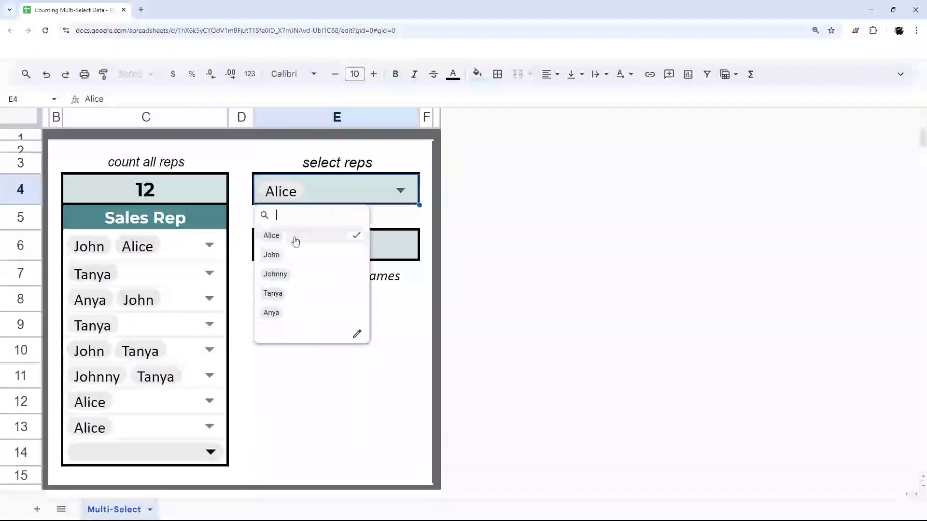
pyautogui.click(323, 374)
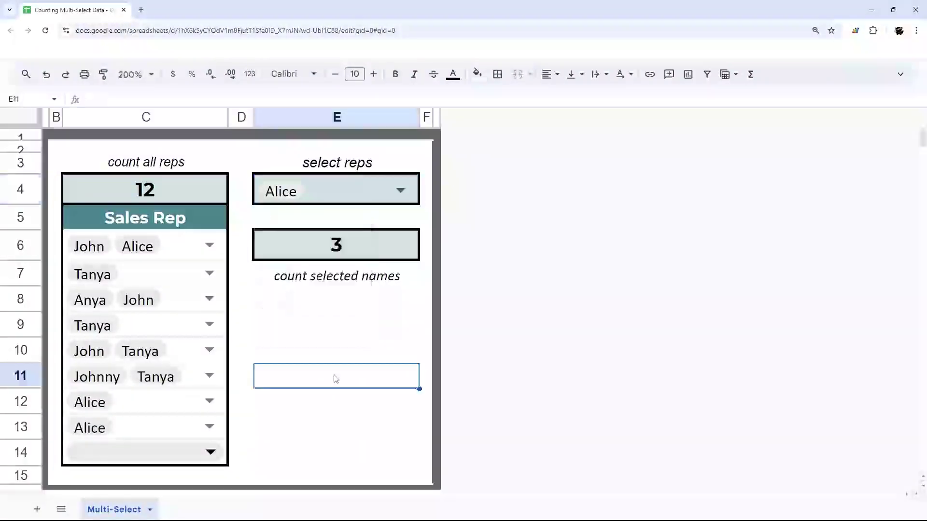
pyautogui.moveTo(177, 255); pyautogui.dragTo(163, 447)
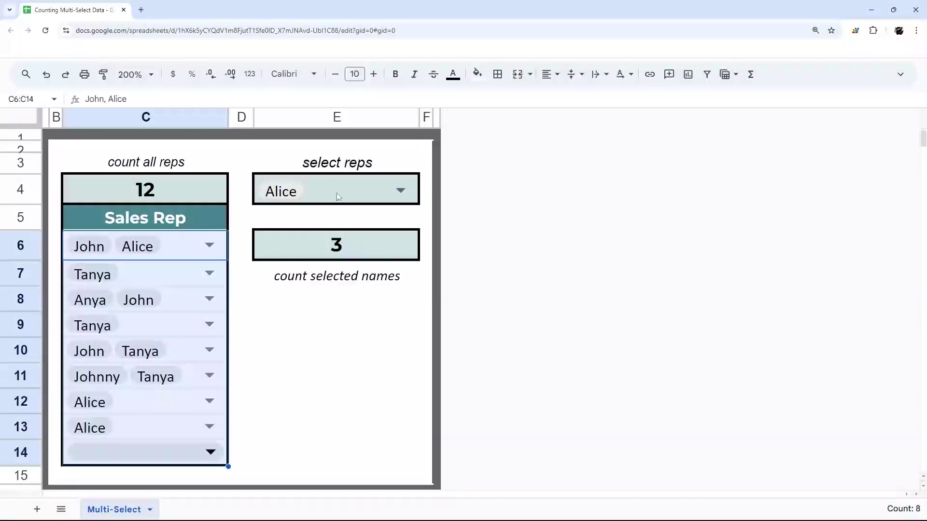
# Review E6's formula, highlighting its counta, filter and flattened split parts.
pyautogui.doubleClick(346, 242)
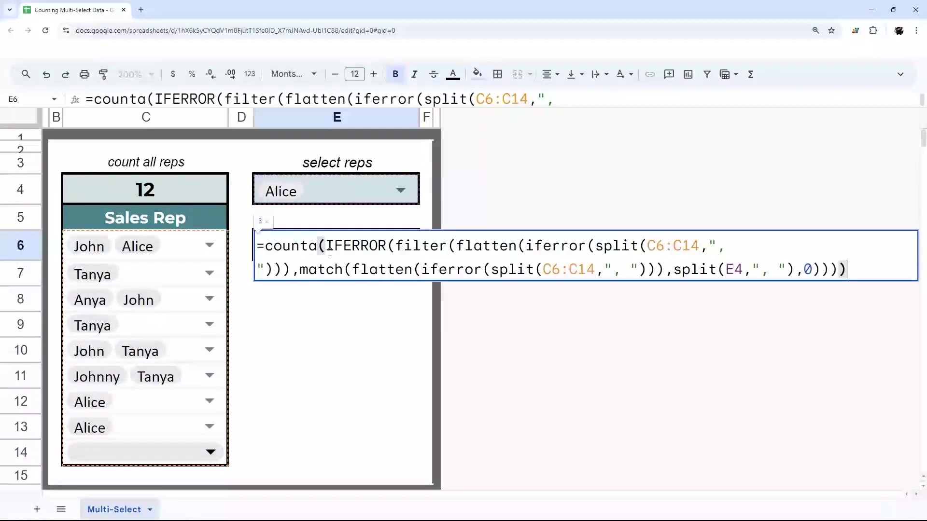
pyautogui.moveTo(267, 247); pyautogui.dragTo(325, 246)
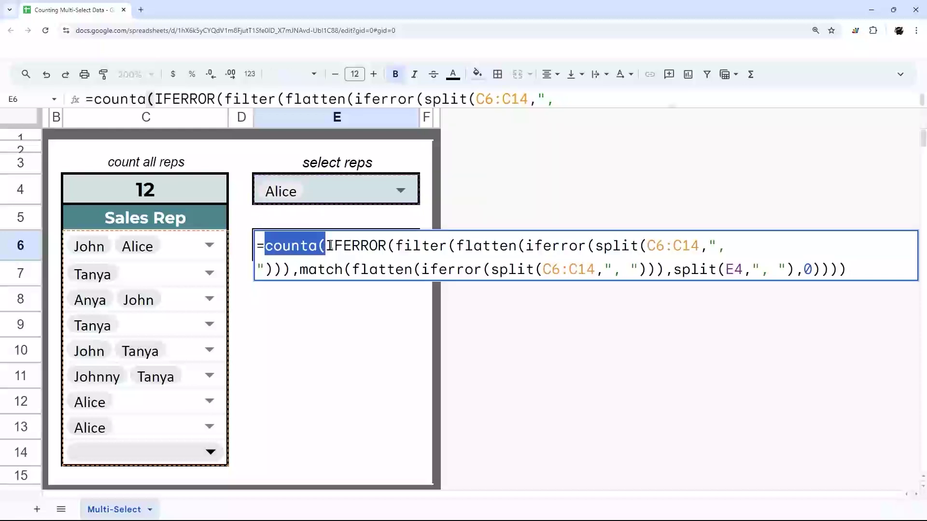
pyautogui.moveTo(397, 245); pyautogui.dragTo(449, 244)
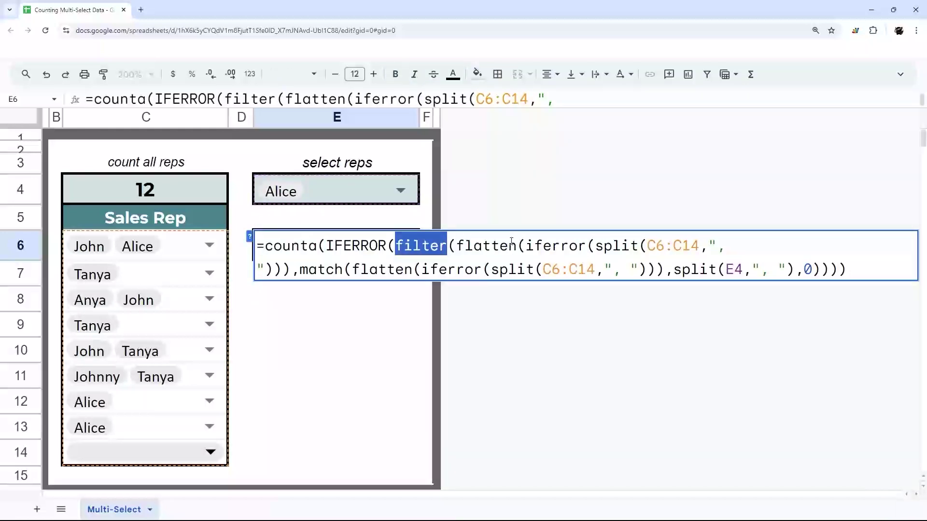
pyautogui.moveTo(525, 246); pyautogui.dragTo(282, 269)
pyautogui.press('Escape')
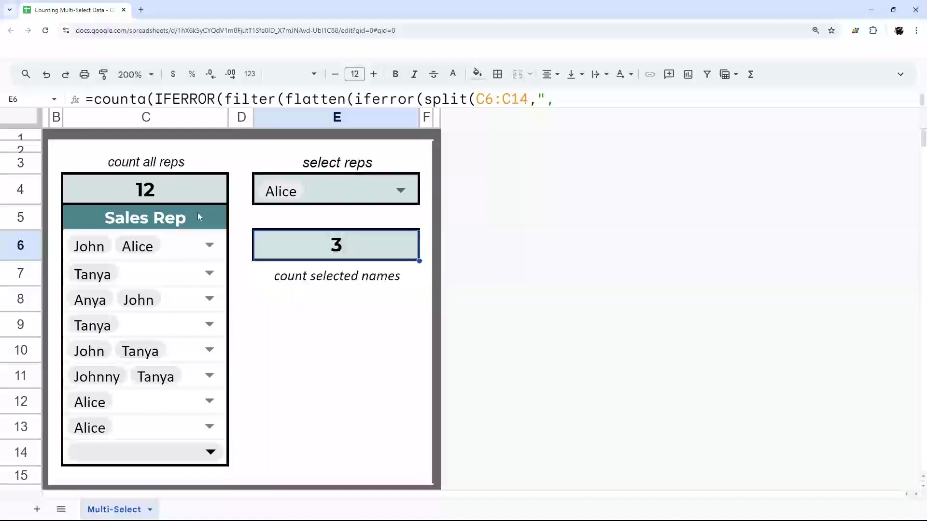
# Compare C4's iferror split portion with the flattened split list and filter parts of E6's formula.
pyautogui.click(145, 190)
pyautogui.moveTo(177, 100); pyautogui.dragTo(299, 101)
pyautogui.press('Escape')
pyautogui.click(304, 236)
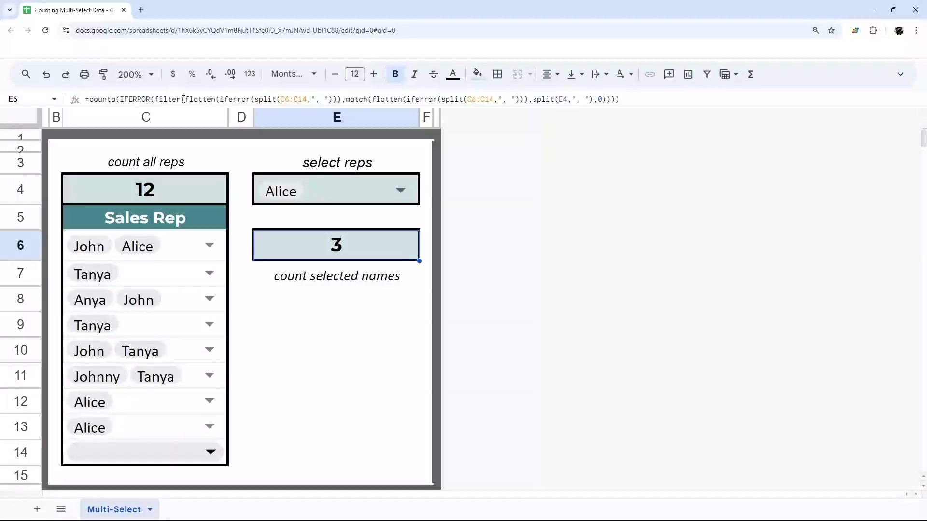
pyautogui.moveTo(185, 101); pyautogui.dragTo(331, 99)
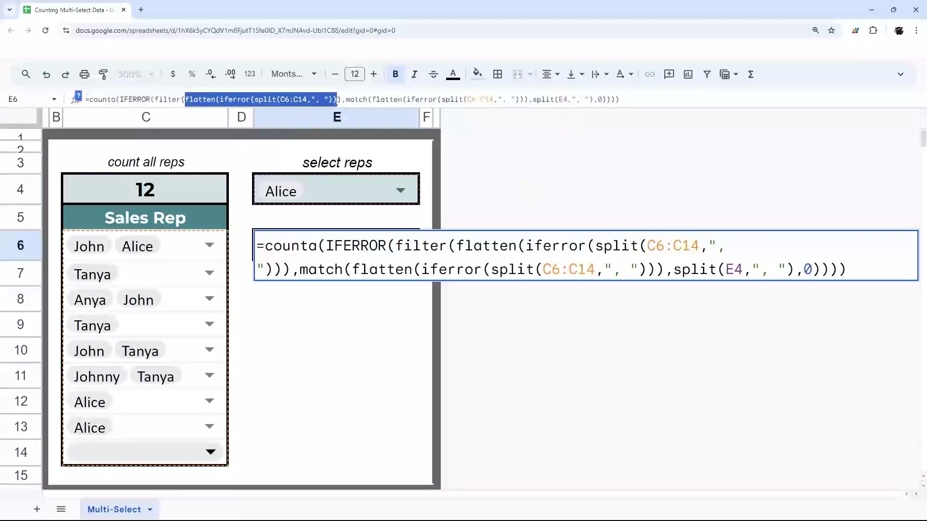
pyautogui.moveTo(457, 246)
pyautogui.mouseDown()
pyautogui.moveTo(265, 271)
pyautogui.moveTo(458, 247)
pyautogui.mouseUp()
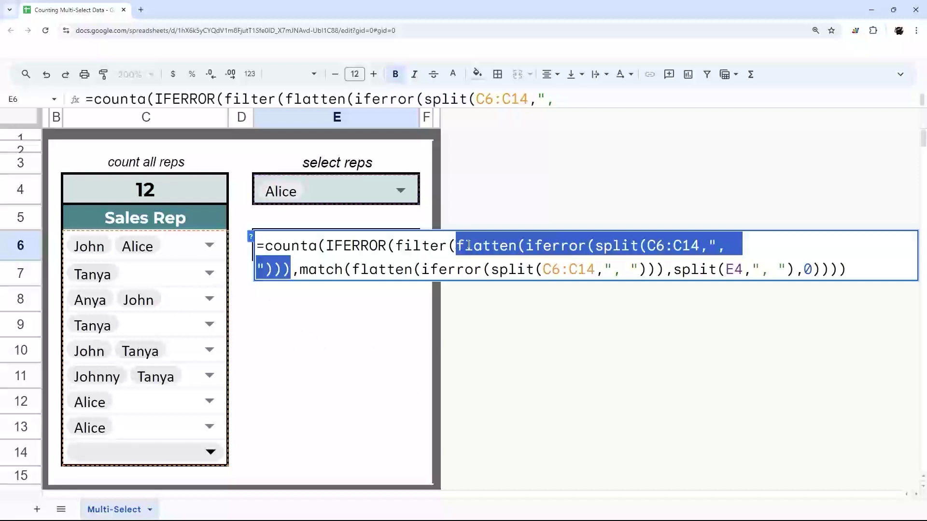
pyautogui.moveTo(396, 247); pyautogui.dragTo(292, 263)
pyautogui.hotkey('ctrl', 'c')
# Paste =flatten(iferror(split(C6:C14,", "))) into E9.
pyautogui.press('Escape')
pyautogui.click(275, 305)
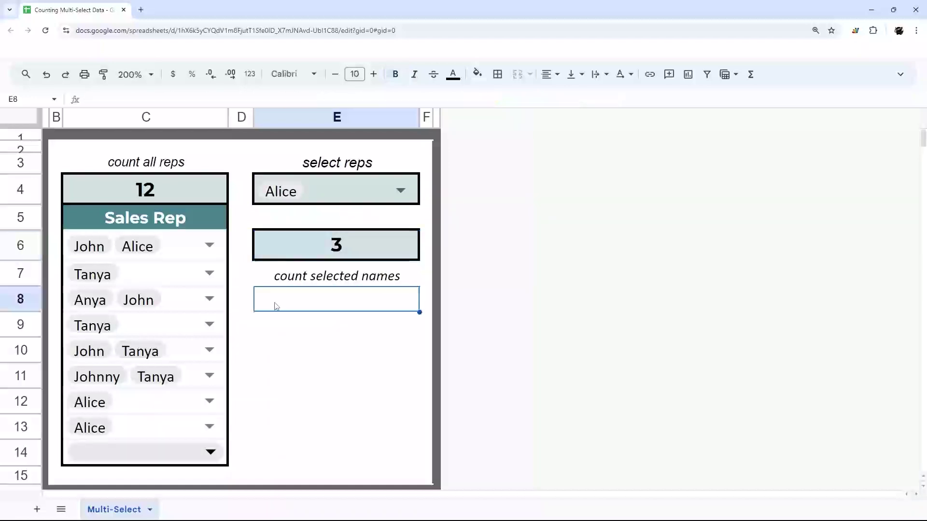
pyautogui.press('Down')
pyautogui.write('=')
pyautogui.hotkey('ctrl', 'v')
pyautogui.press('Return')
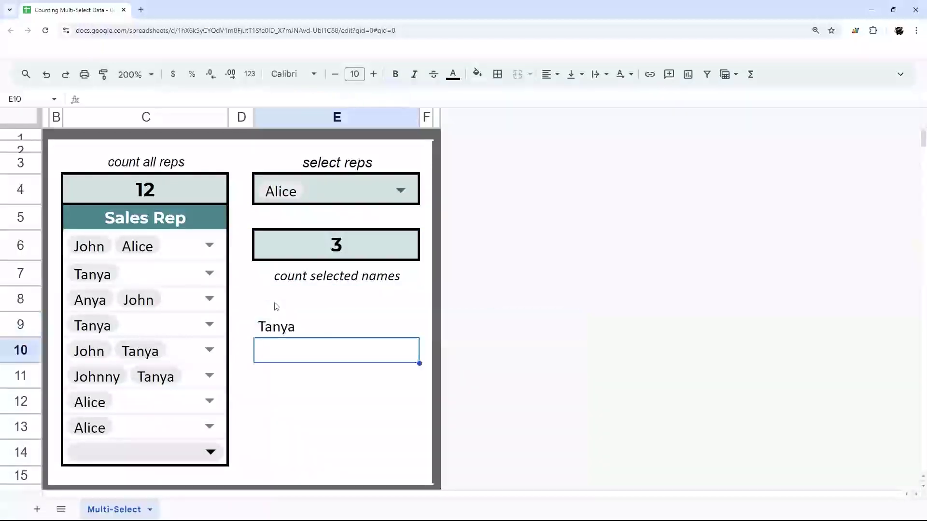
# Wrap E9's formula in ARRAYFORMULA so every rep name spills down the column.
pyautogui.press('Up')
pyautogui.click(91, 100)
pyautogui.write('arrayformula(flatten(iferror(split(C6:C14,",')
pyautogui.press('Return')
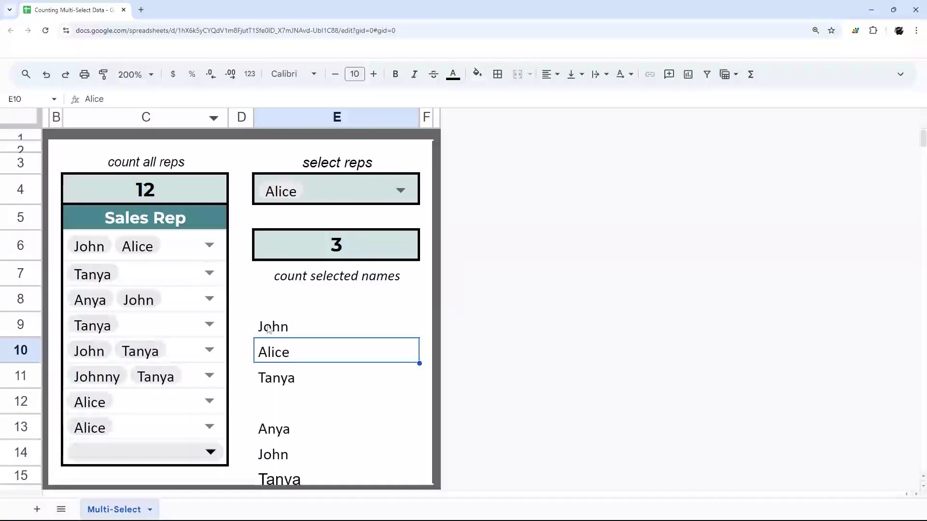
pyautogui.click(270, 328)
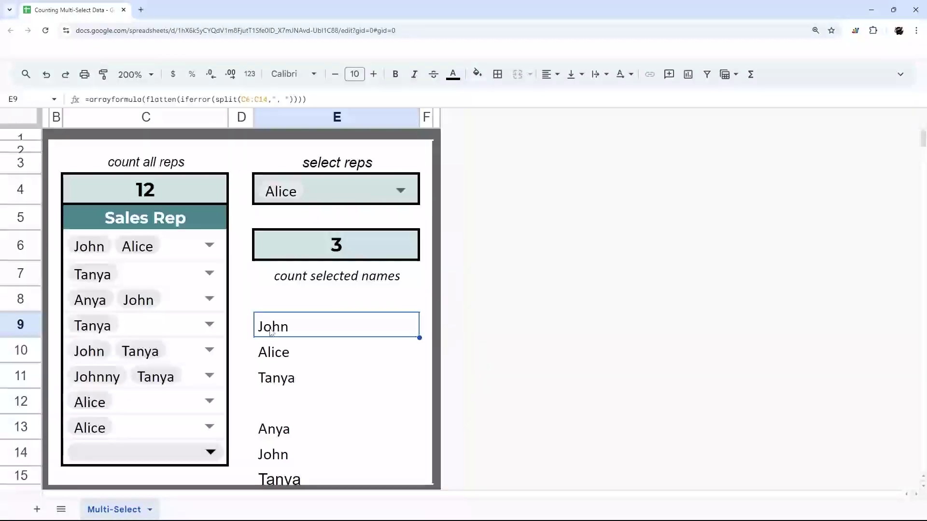
pyautogui.press('Delete')
pyautogui.click(269, 245)
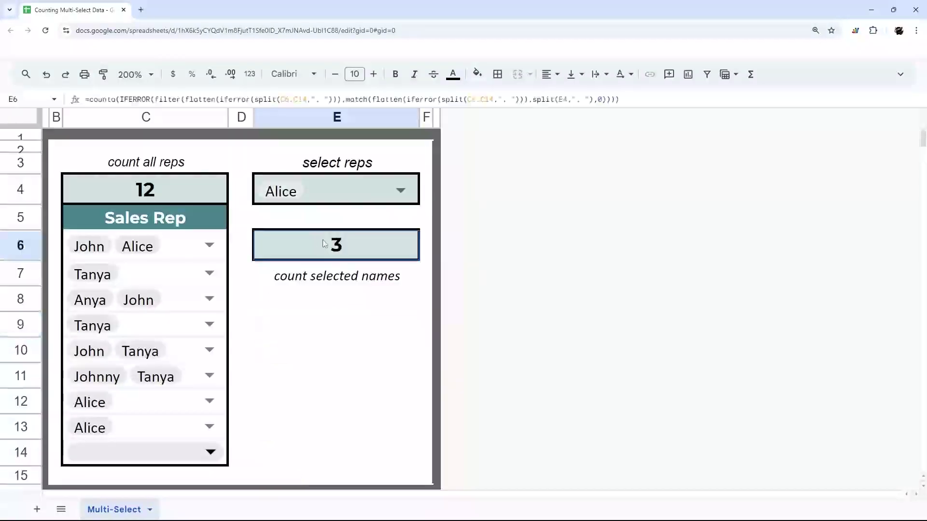
pyautogui.press('F2')
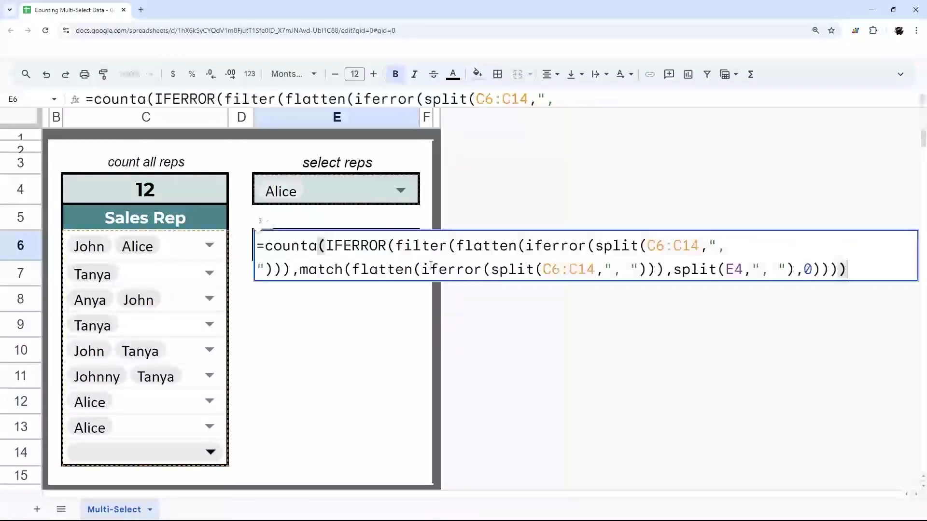
pyautogui.moveTo(456, 245); pyautogui.dragTo(289, 271)
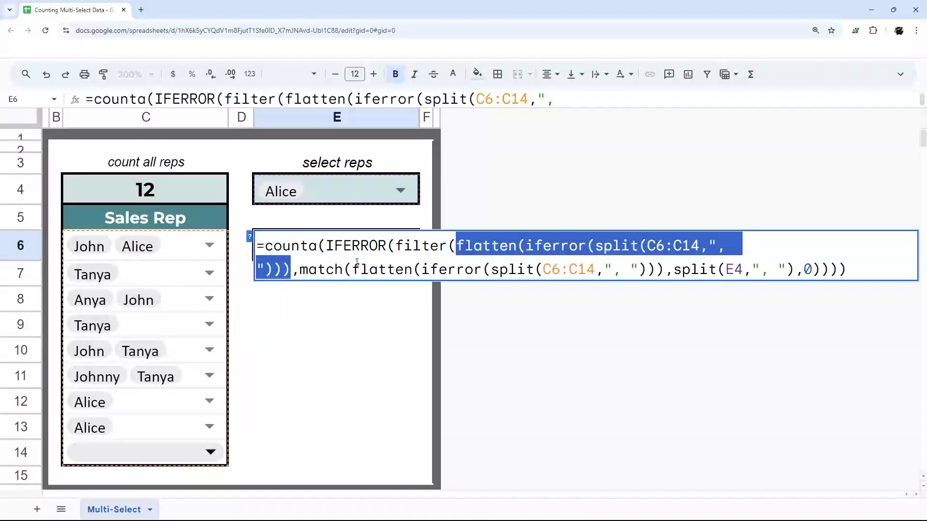
pyautogui.doubleClick(302, 269)
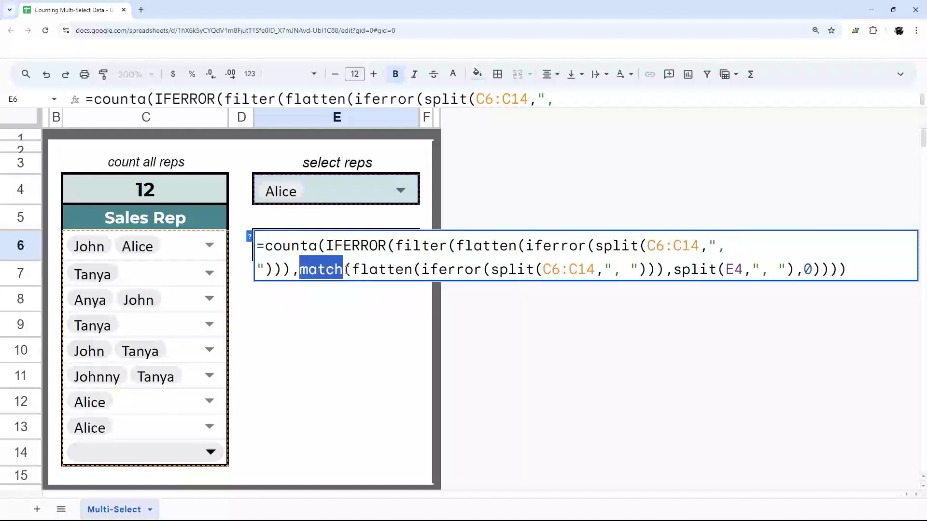
pyautogui.click(353, 269)
pyautogui.moveTo(353, 269); pyautogui.dragTo(665, 269)
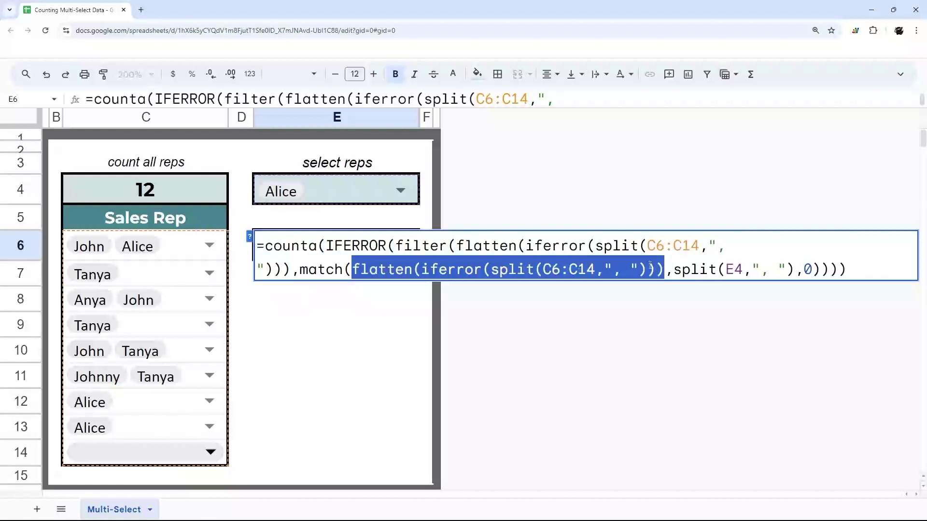
pyautogui.moveTo(675, 269); pyautogui.dragTo(794, 269)
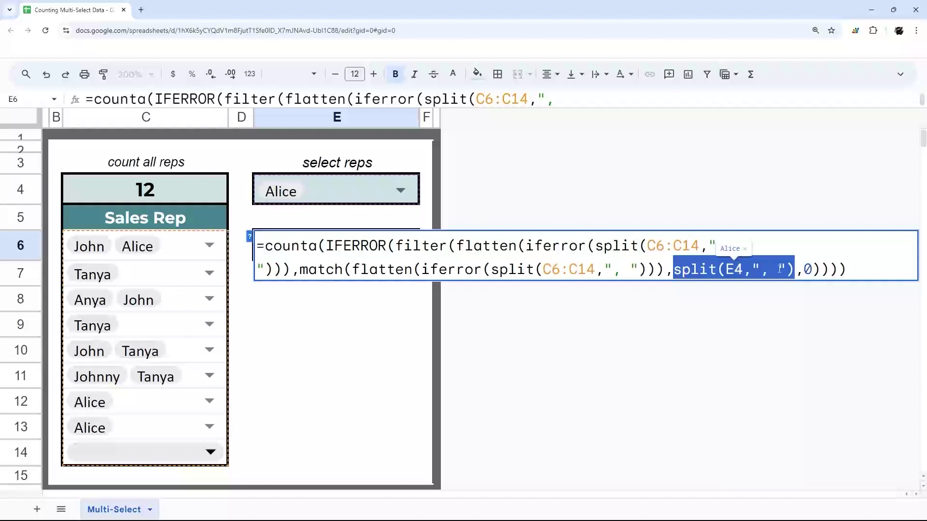
pyautogui.moveTo(824, 269); pyautogui.dragTo(302, 270)
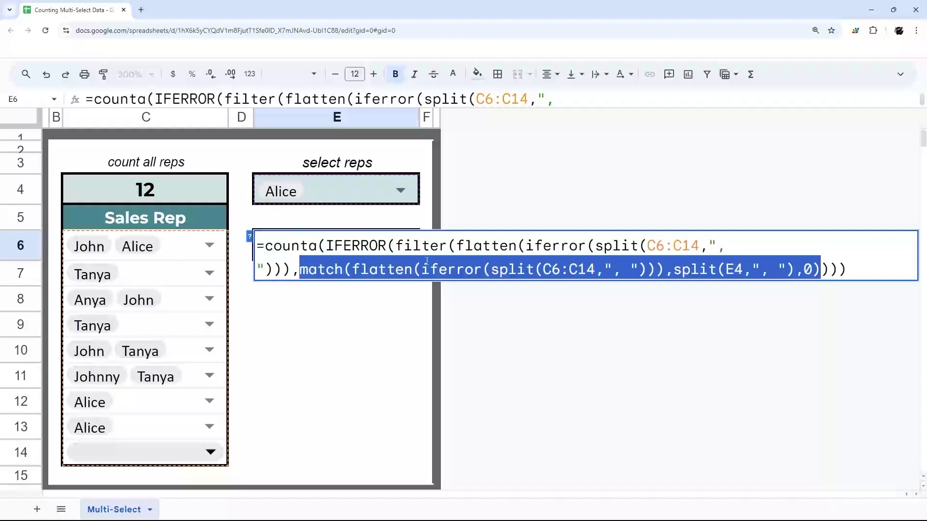
pyautogui.moveTo(447, 246); pyautogui.dragTo(403, 246)
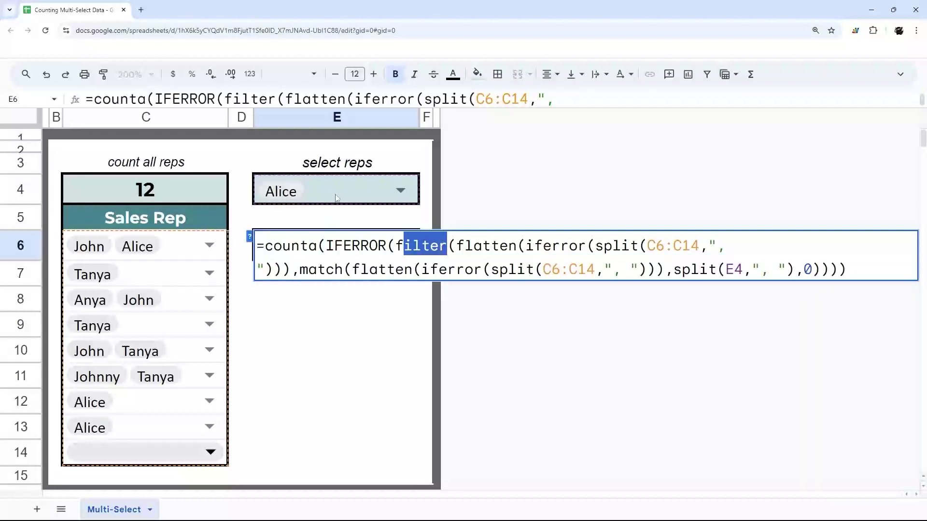
pyautogui.moveTo(327, 246); pyautogui.dragTo(389, 246)
pyautogui.press('Escape')
pyautogui.click(402, 192)
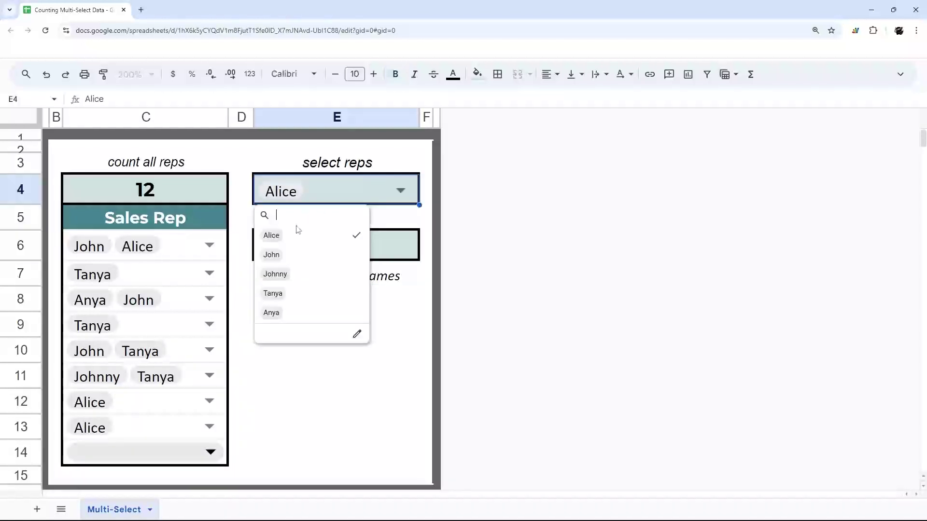
pyautogui.click(276, 235)
pyautogui.click(390, 256)
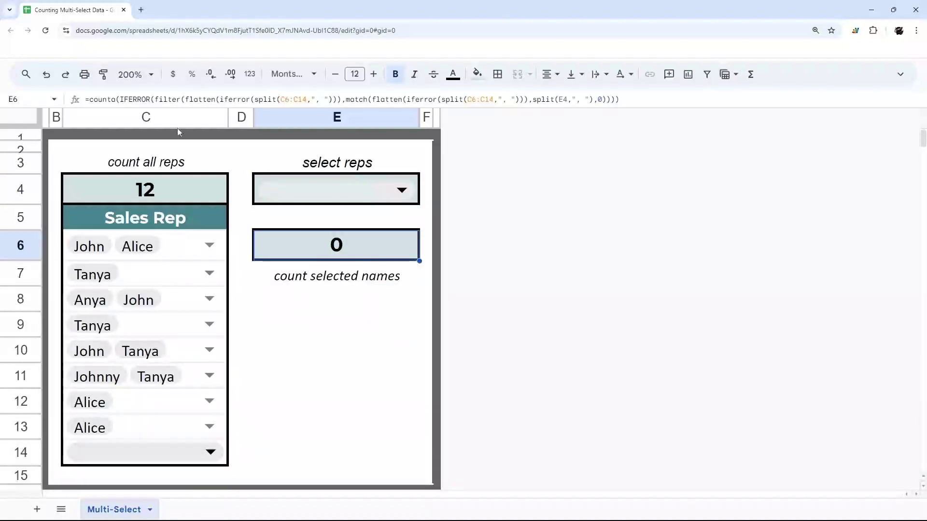
pyautogui.moveTo(120, 99); pyautogui.dragTo(152, 99)
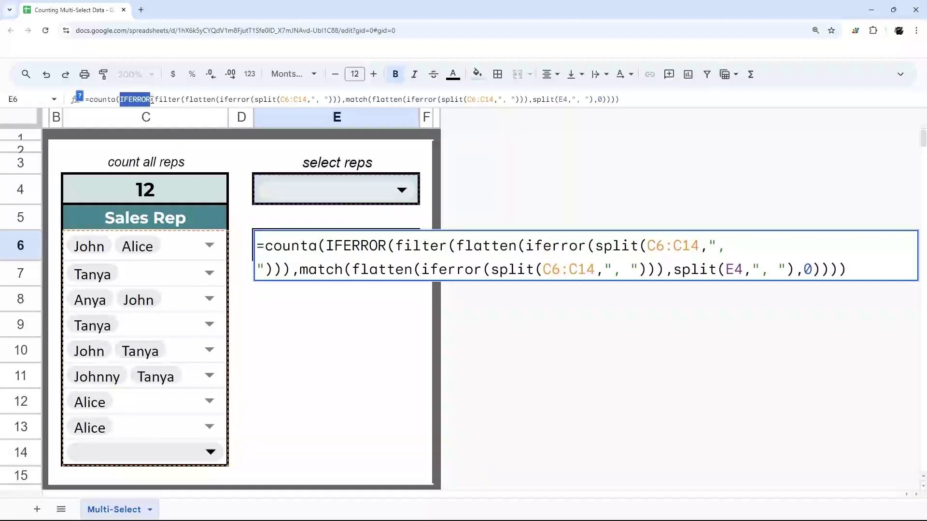
pyautogui.press('BackSpace')
pyautogui.press('Delete')
pyautogui.press('Return')
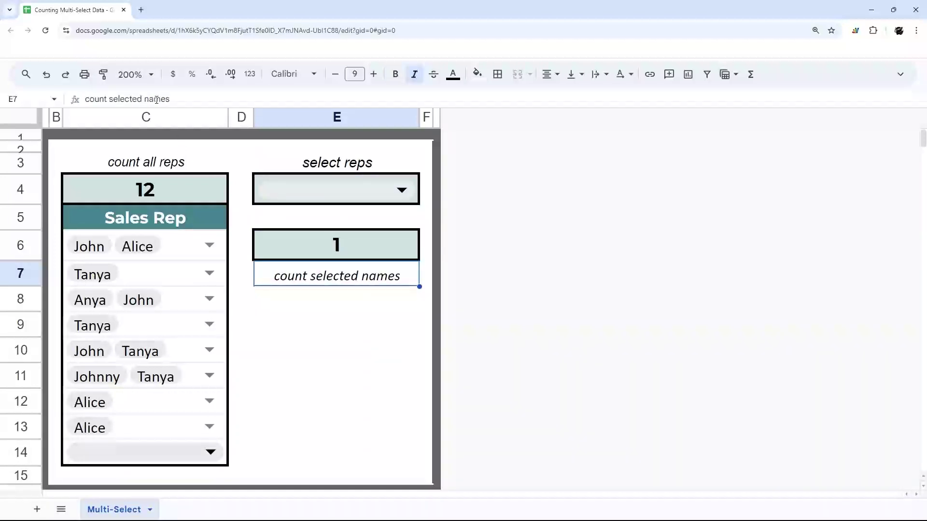
pyautogui.click(134, 192)
pyautogui.moveTo(176, 100); pyautogui.dragTo(212, 99)
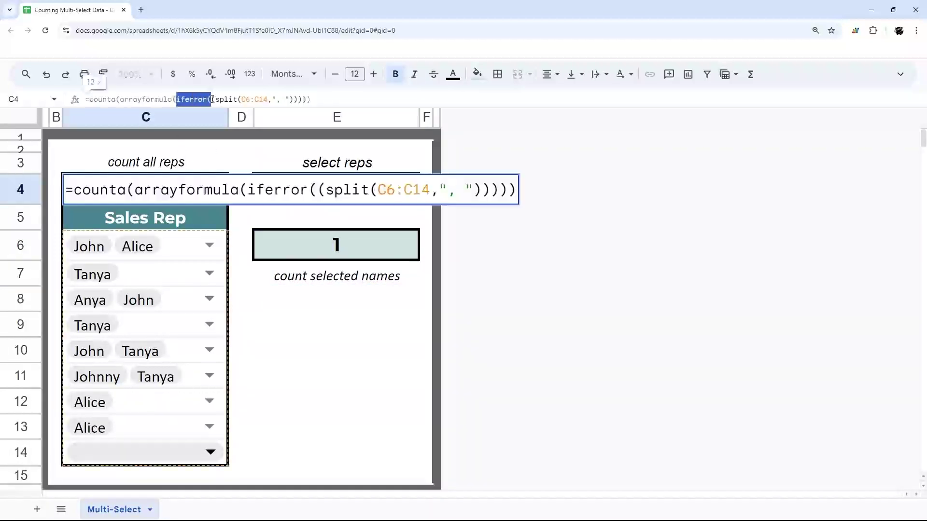
pyautogui.press('Escape')
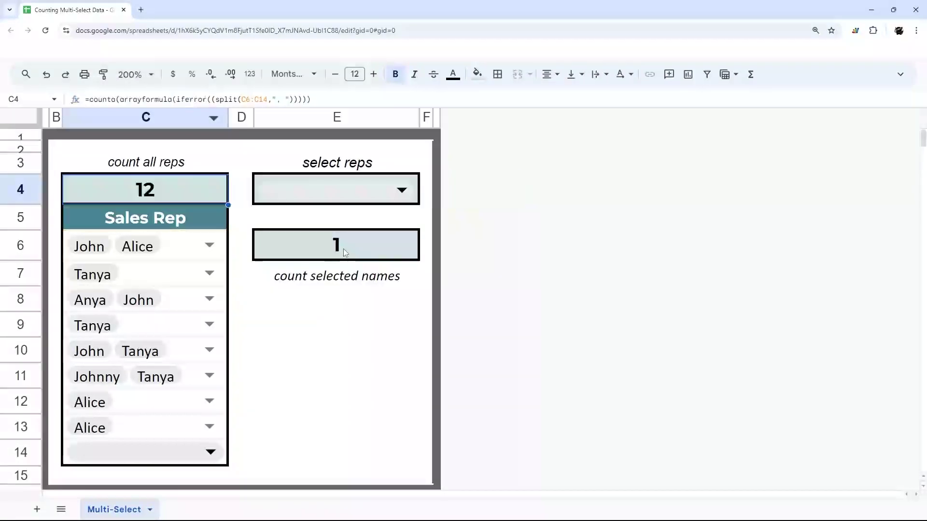
pyautogui.click(343, 248)
pyautogui.moveTo(89, 99); pyautogui.dragTo(119, 100)
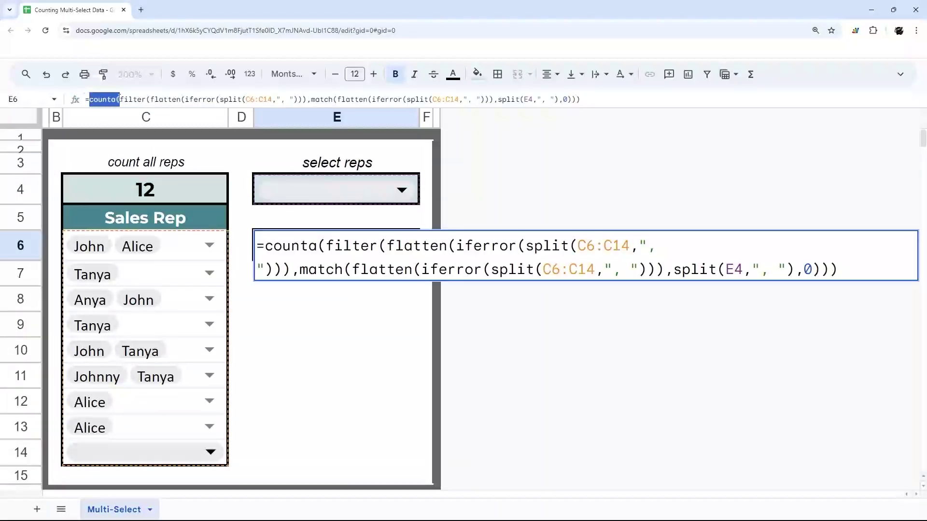
pyautogui.press('BackSpace')
pyautogui.press('Return')
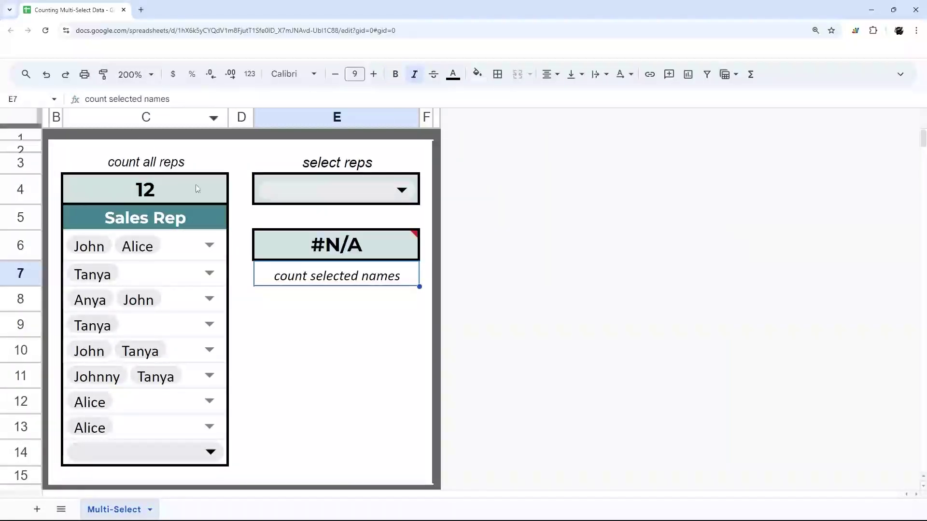
pyautogui.click(322, 253)
pyautogui.hotkey('ctrl', 'z')
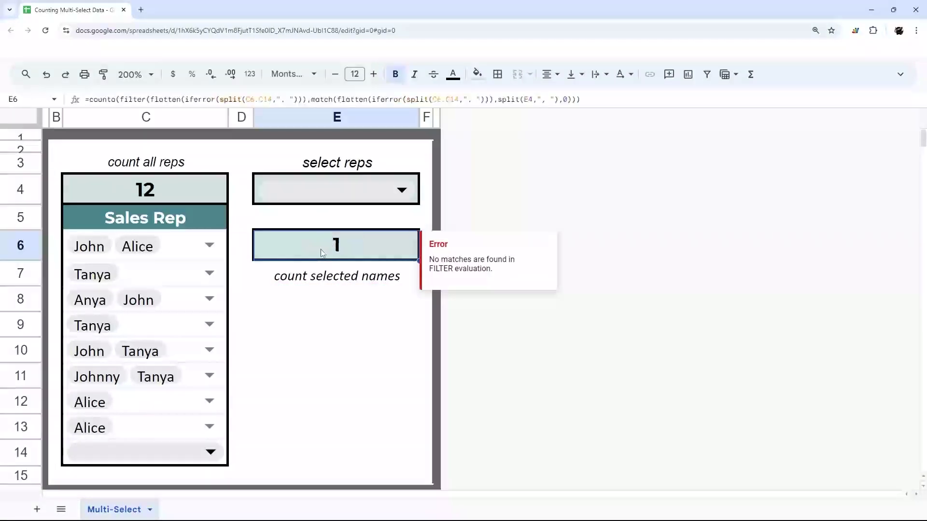
pyautogui.hotkey('ctrl', 'z')
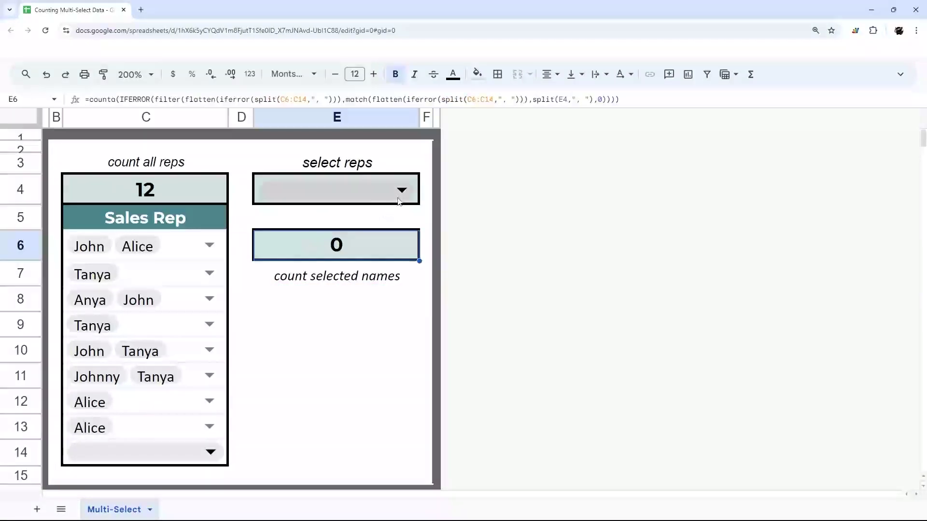
pyautogui.click(389, 192)
# Choose Alice and John in E4's rep dropdown so E6's selected-name count shows 6.
pyautogui.click(302, 237)
pyautogui.press('Return')
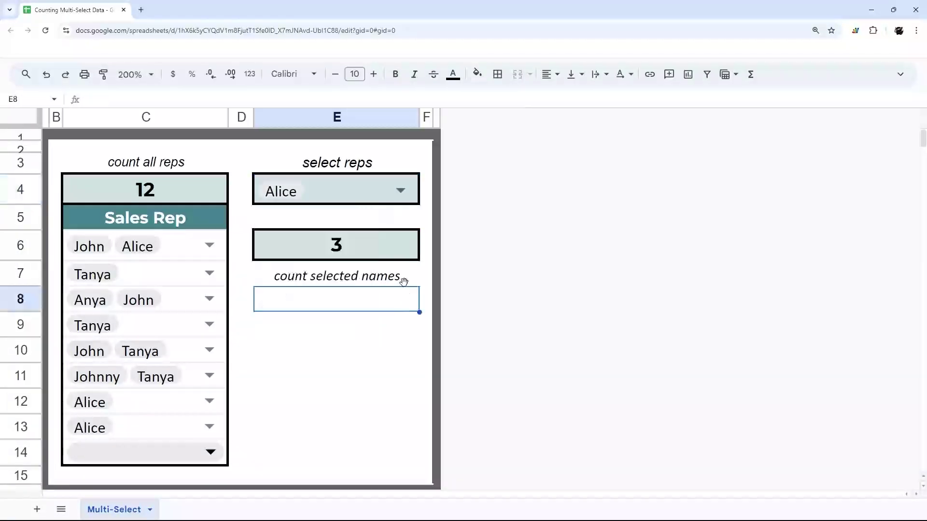
pyautogui.click(400, 191)
pyautogui.click(311, 260)
pyautogui.press('Return')
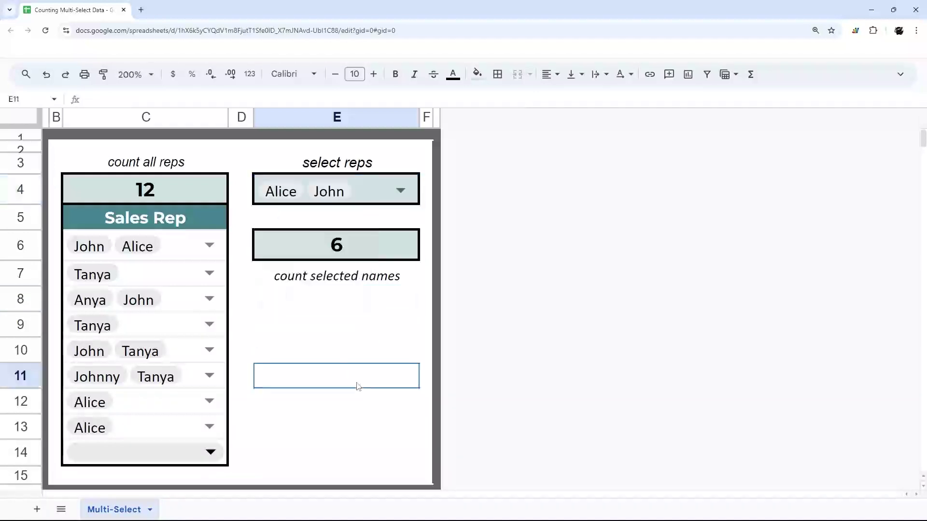
pyautogui.click(360, 252)
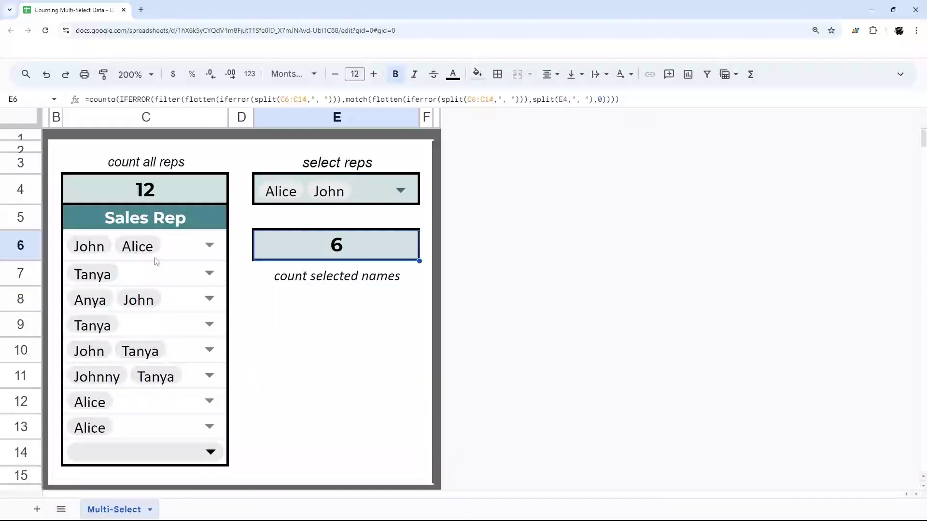